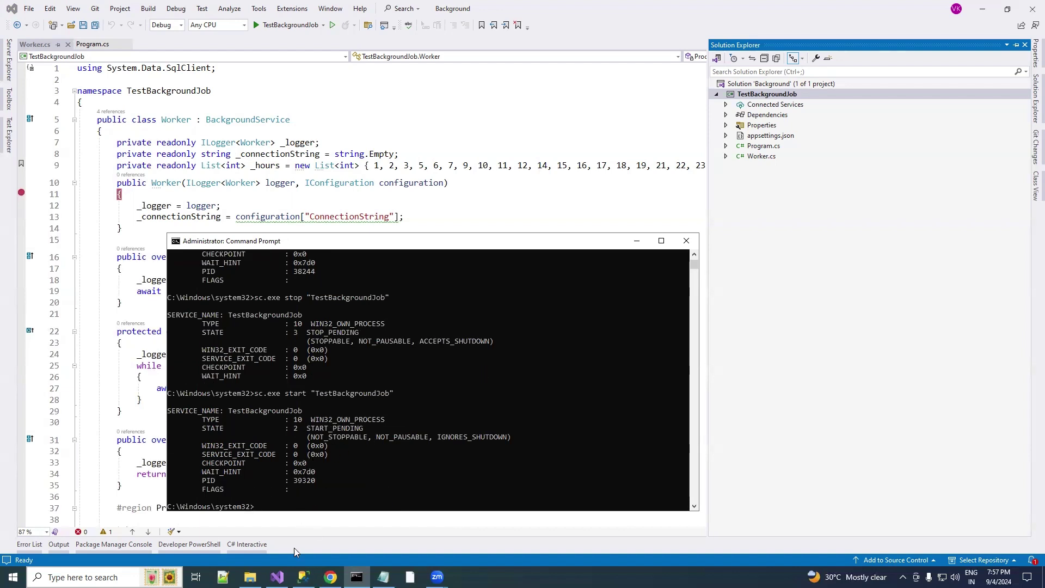
- Open the service's log file and examine the database and login user named in the SQL connection exception
left_click(251, 525)
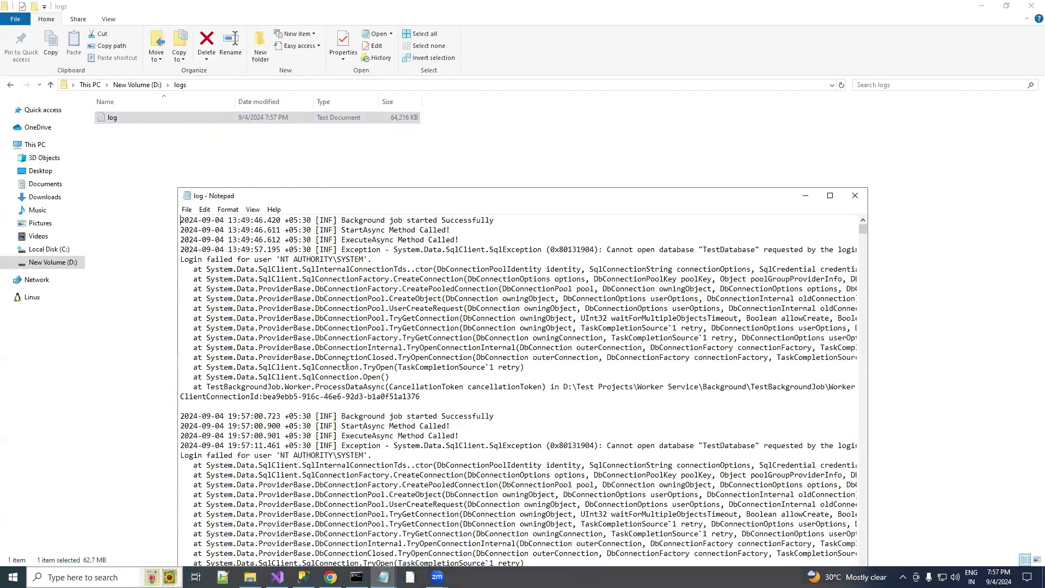
key("F3")
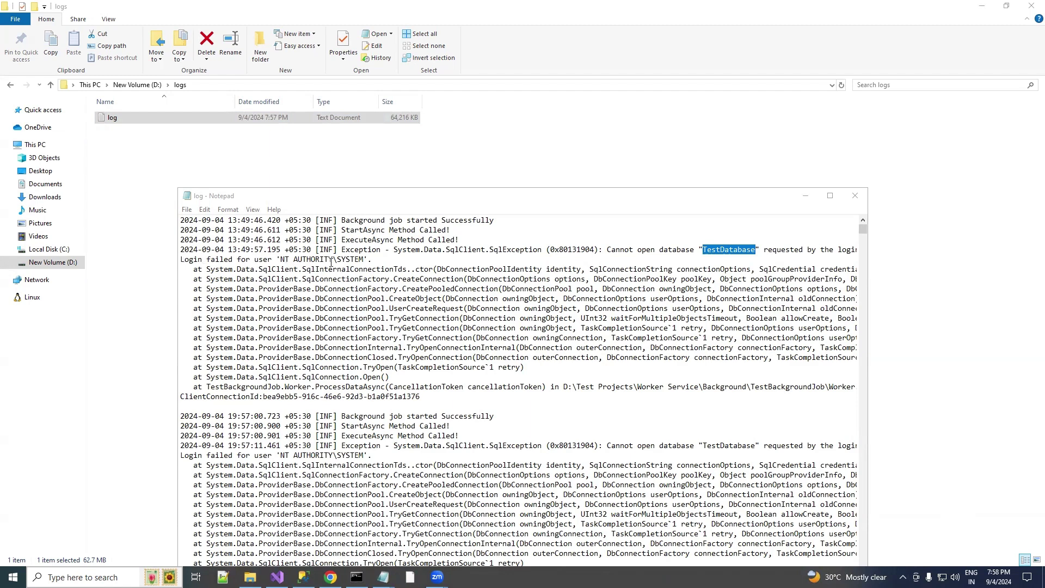
left_click_drag(282, 259, 361, 260)
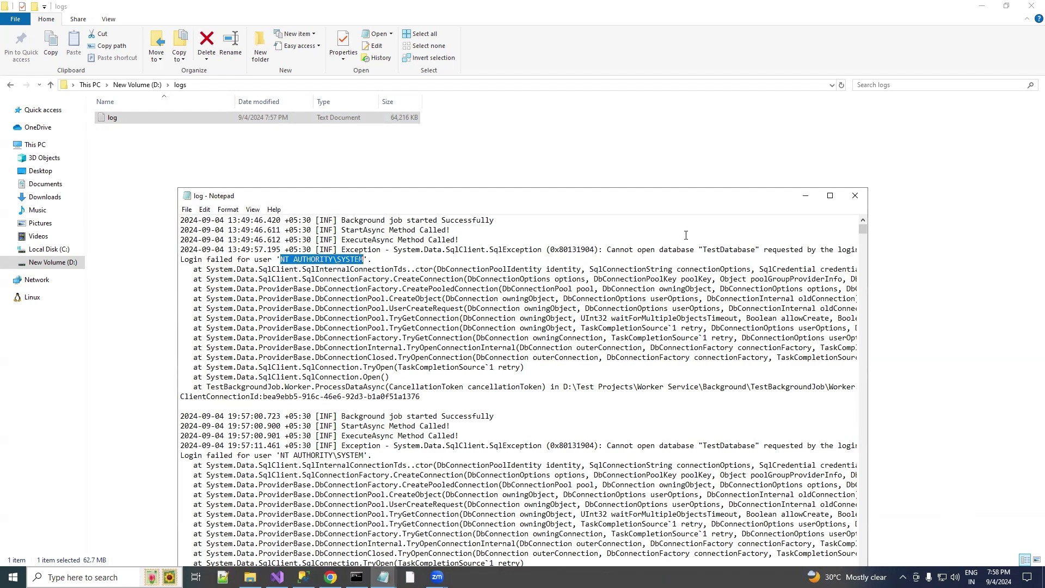
left_click_drag(703, 250, 755, 251)
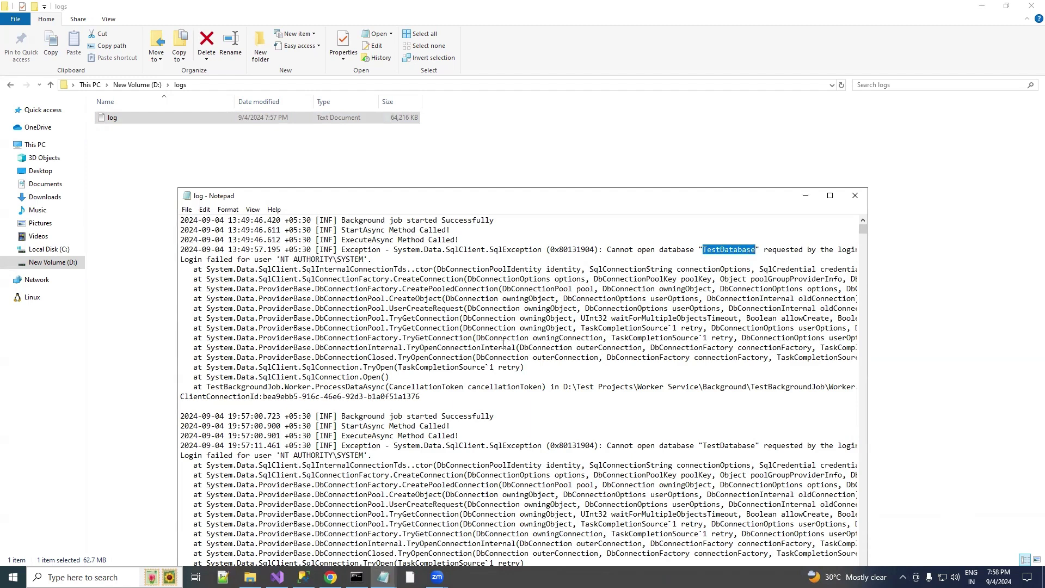
left_click(478, 226)
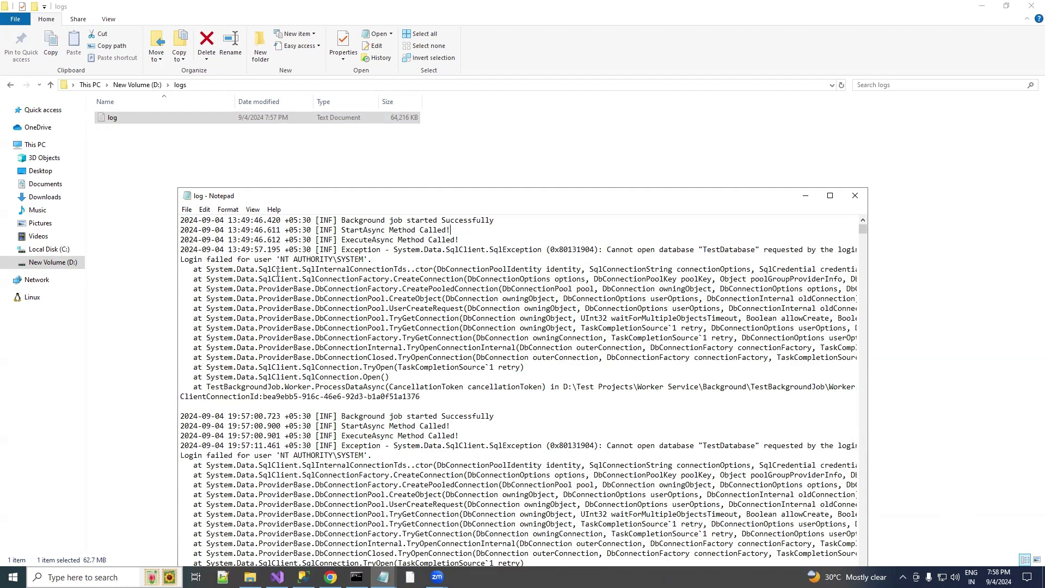
left_click_drag(281, 260, 364, 259)
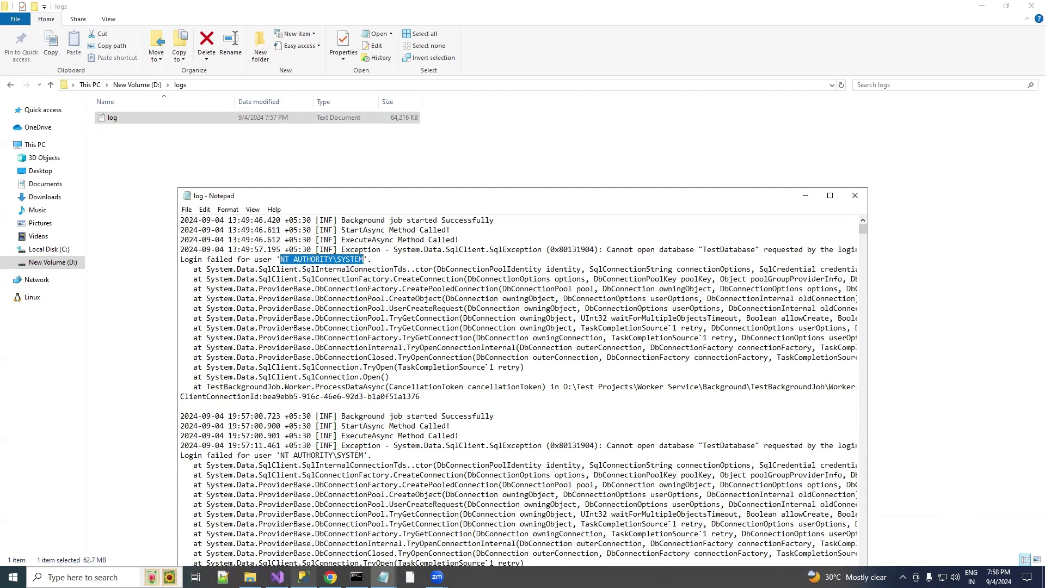
- Switch to SQL Server Management Studio and list the existing security users of TestDatabase
left_click(303, 576)
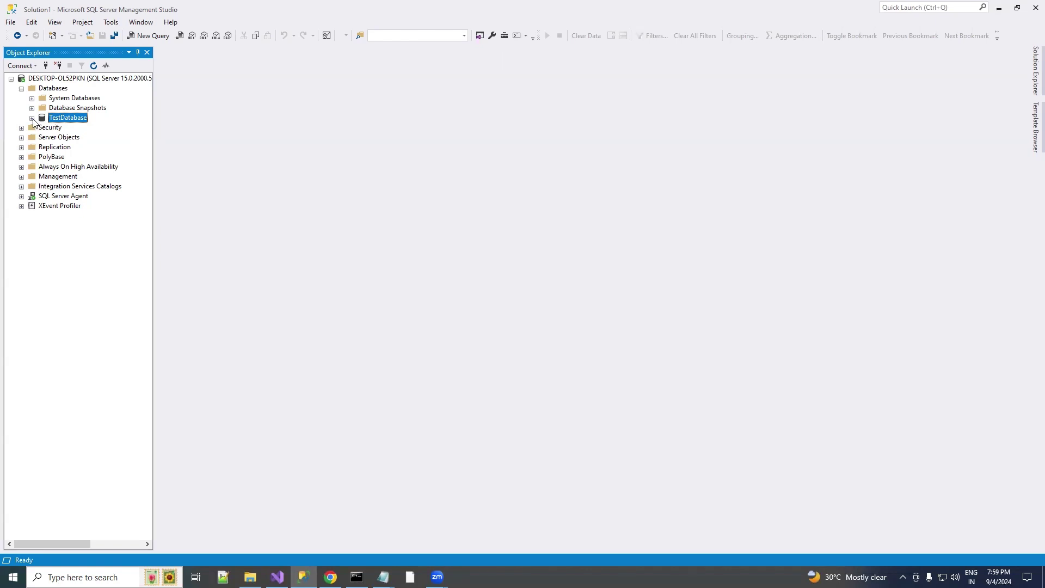
left_click(31, 119)
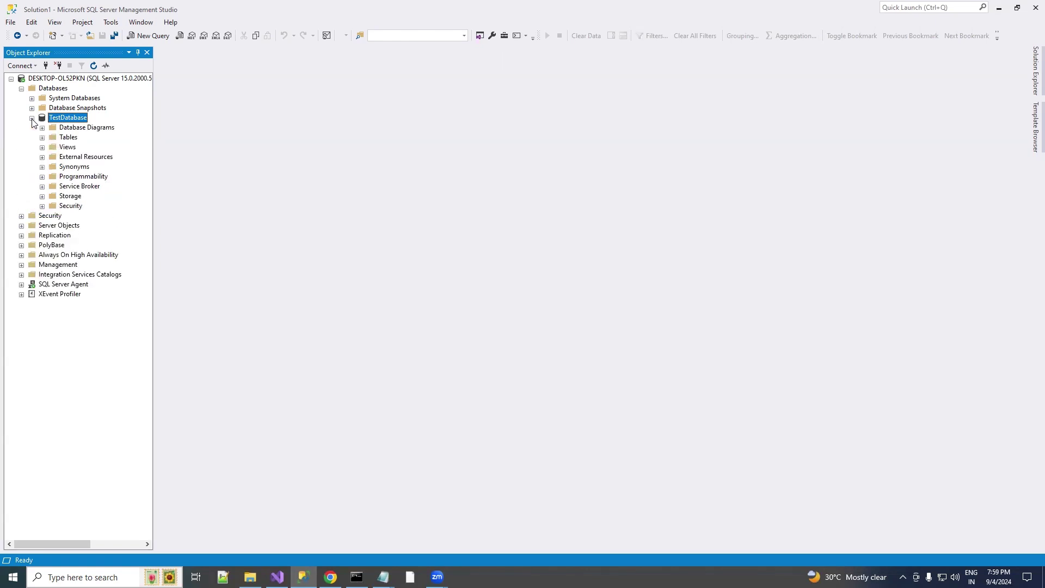
left_click(42, 206)
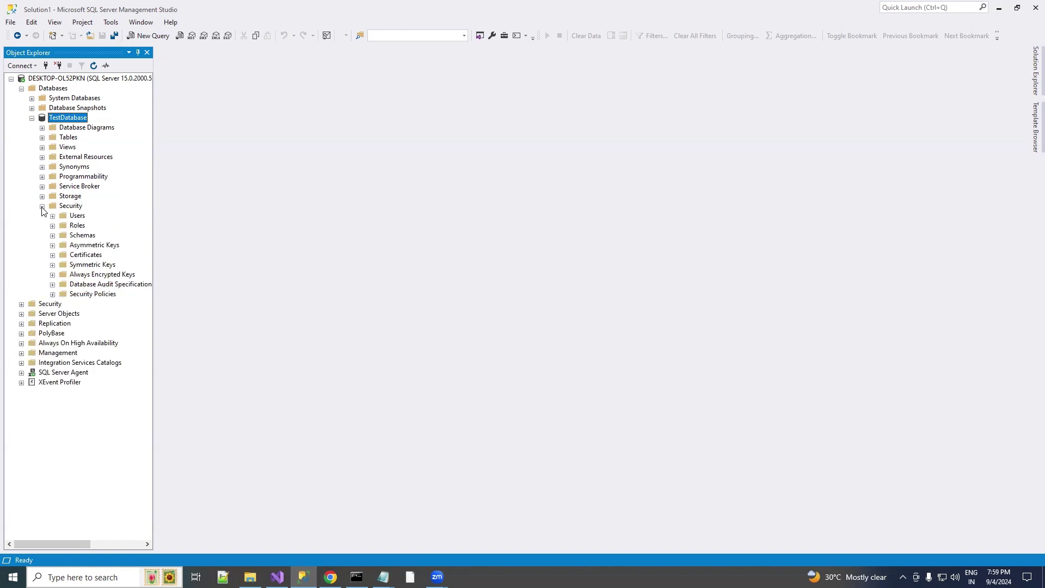
left_click(53, 216)
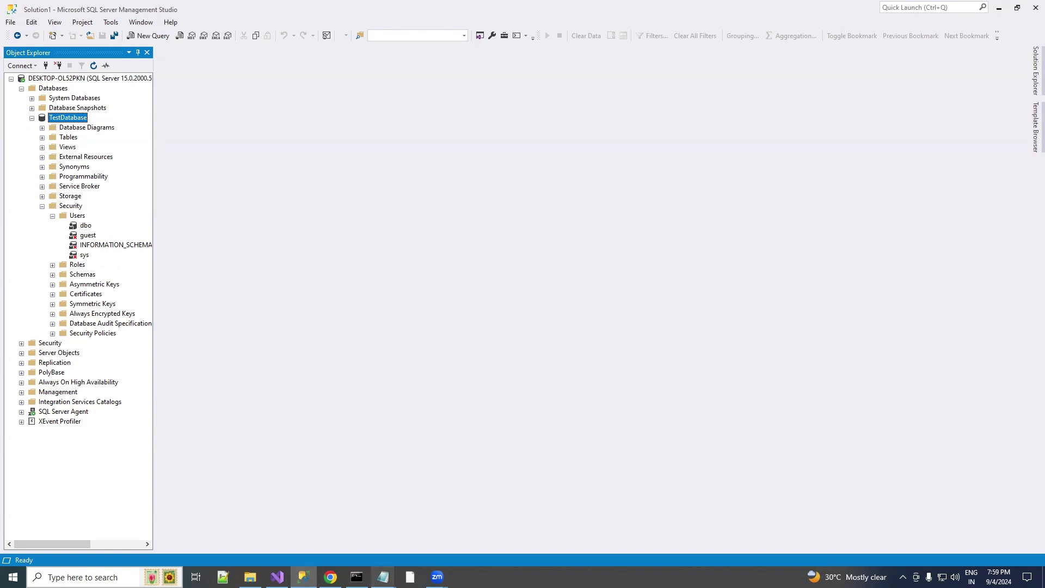
- Recheck the failed login in the log and review the SQL commands in Worker.cs's ProcessDataAsync method in Visual Studio
left_click(383, 577)
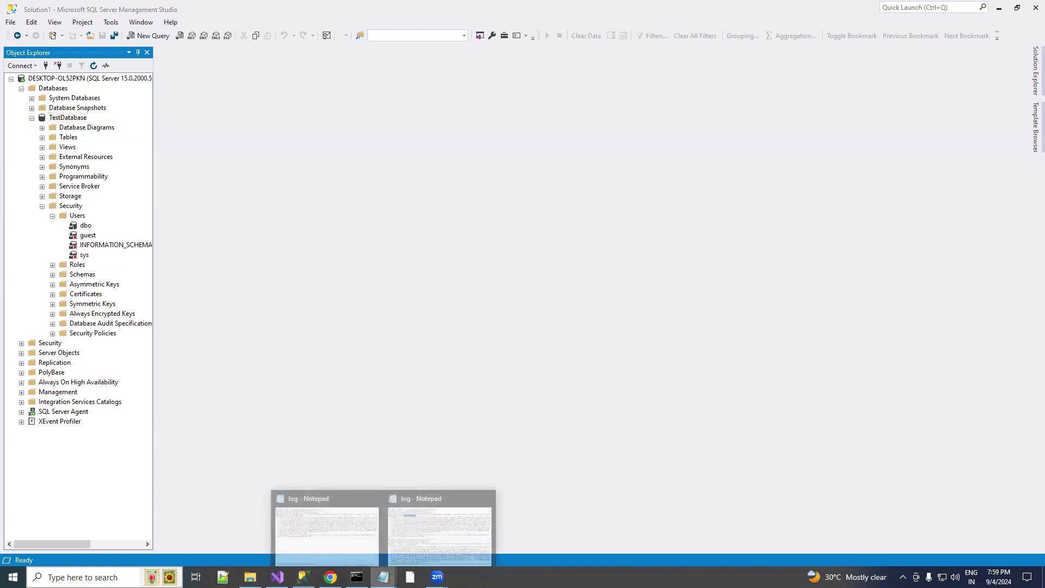
left_click(429, 533)
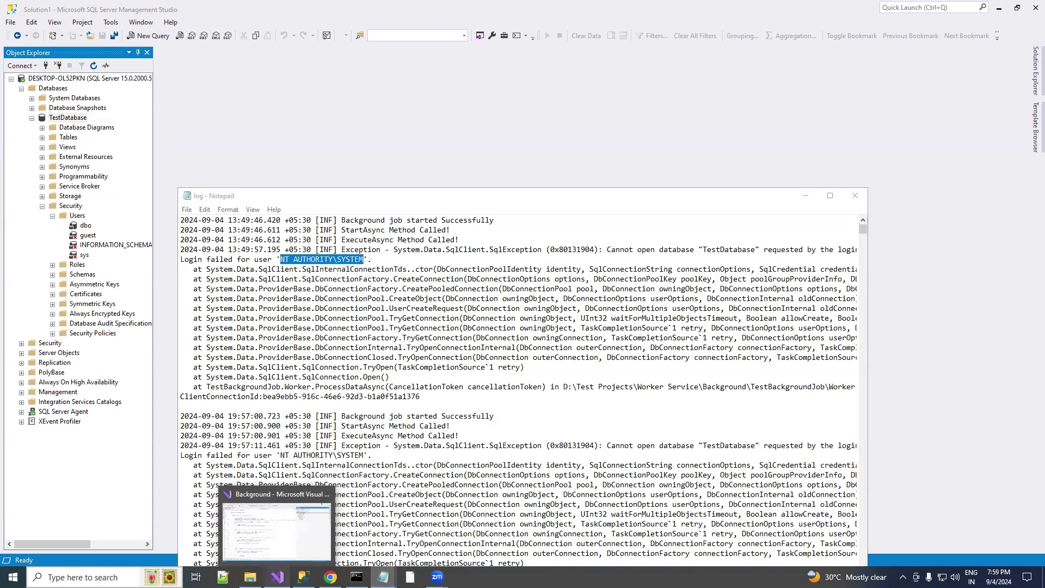
left_click(276, 577)
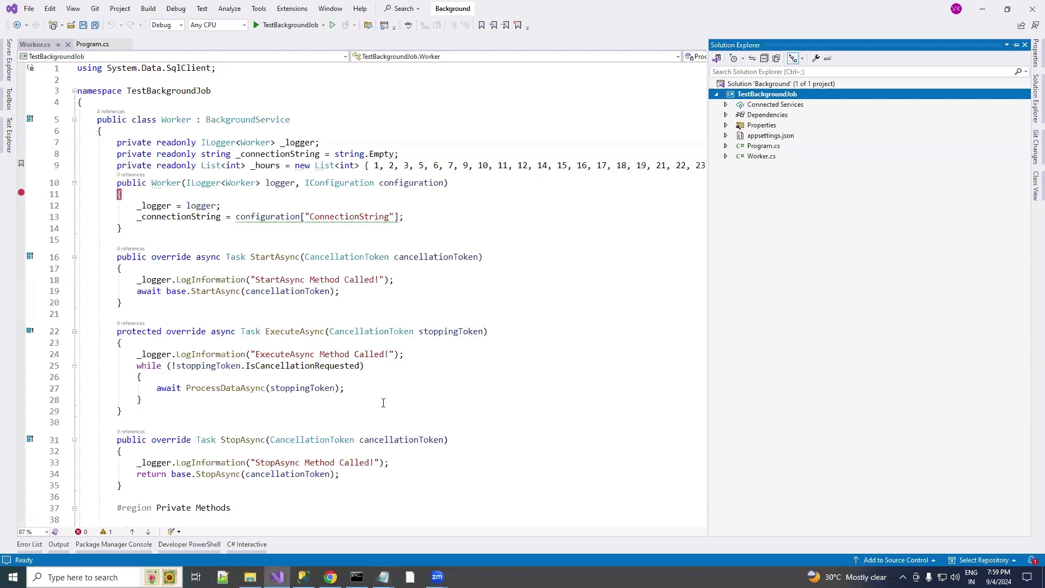
scroll(400, 330, "down", 11)
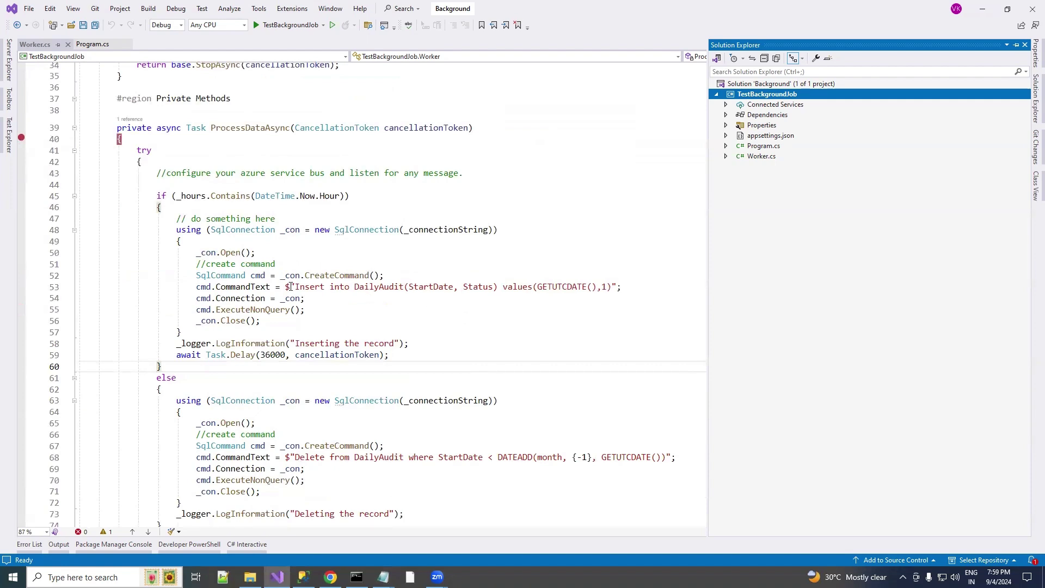
left_click(983, 8)
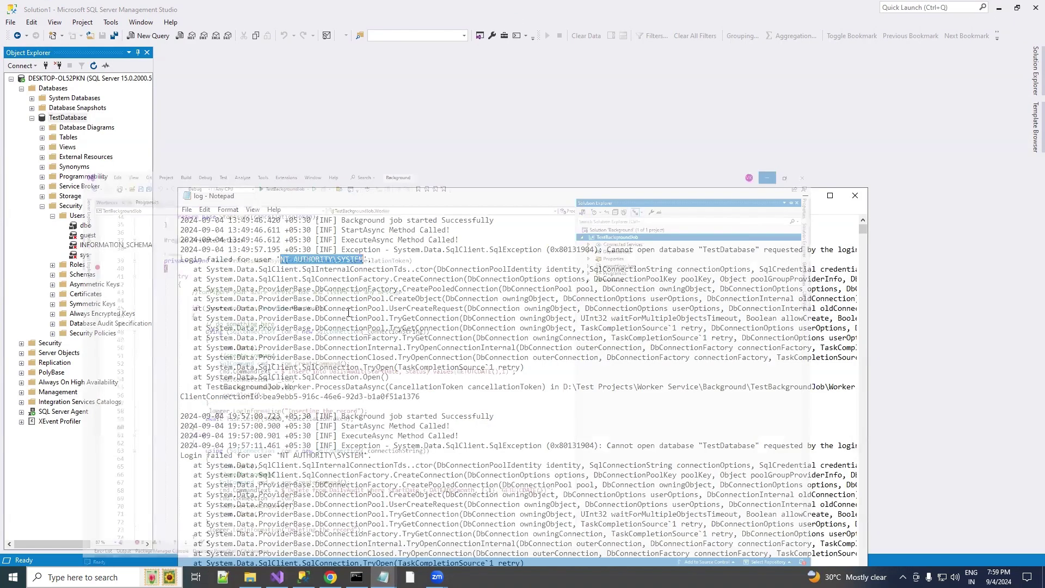
- Start a new TestDatabase user of type SQL user with login, with user name and login name NT AUTHORITY\SYSTEM
left_click(93, 219)
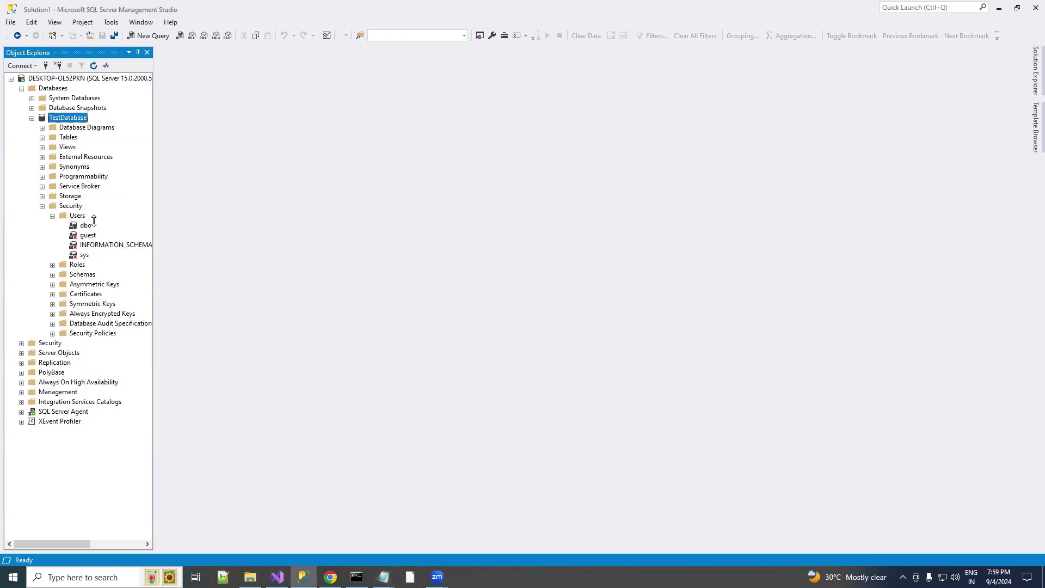
right_click(79, 216)
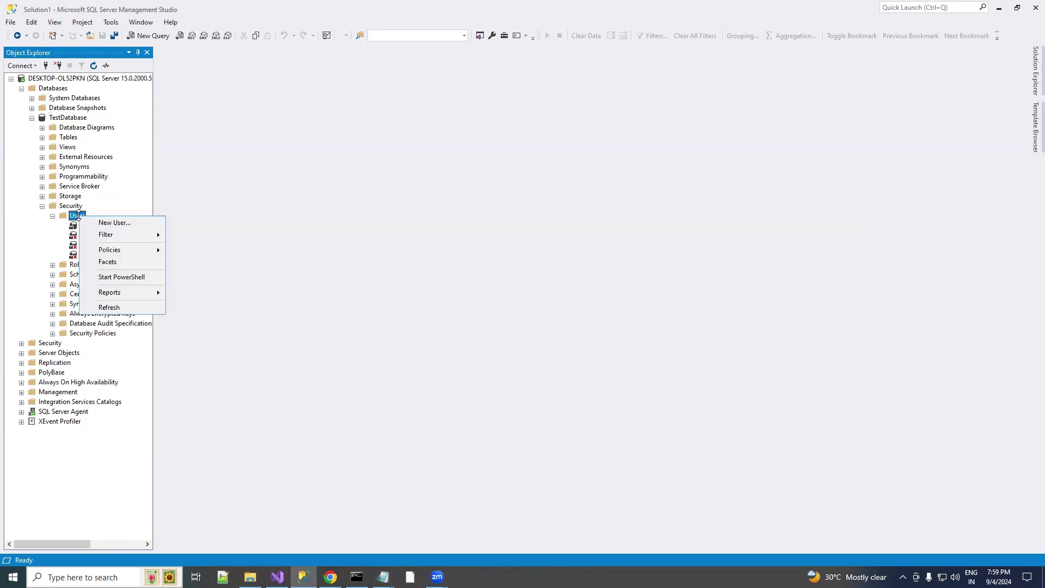
left_click(119, 223)
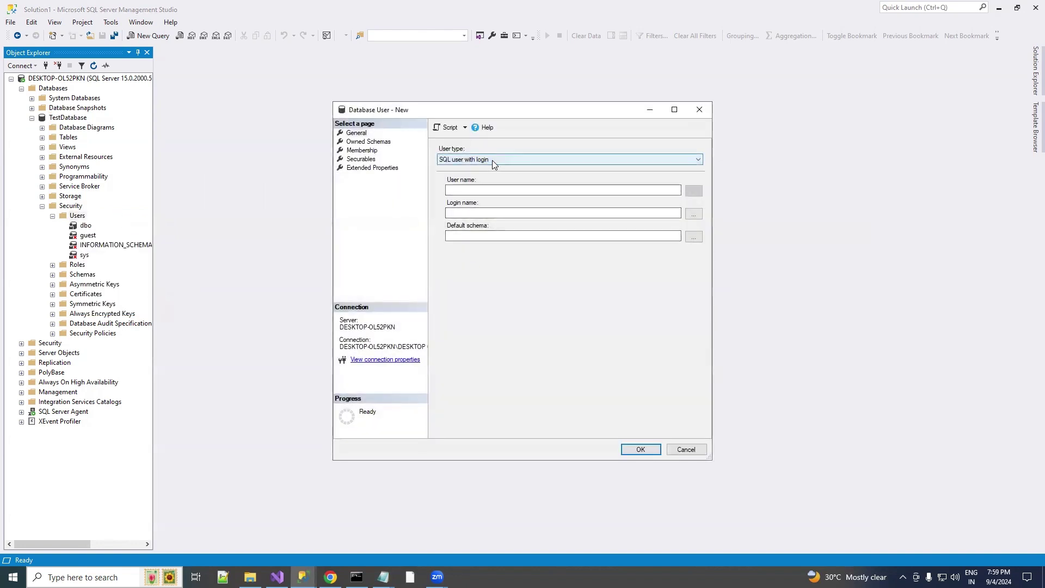
left_click(481, 161)
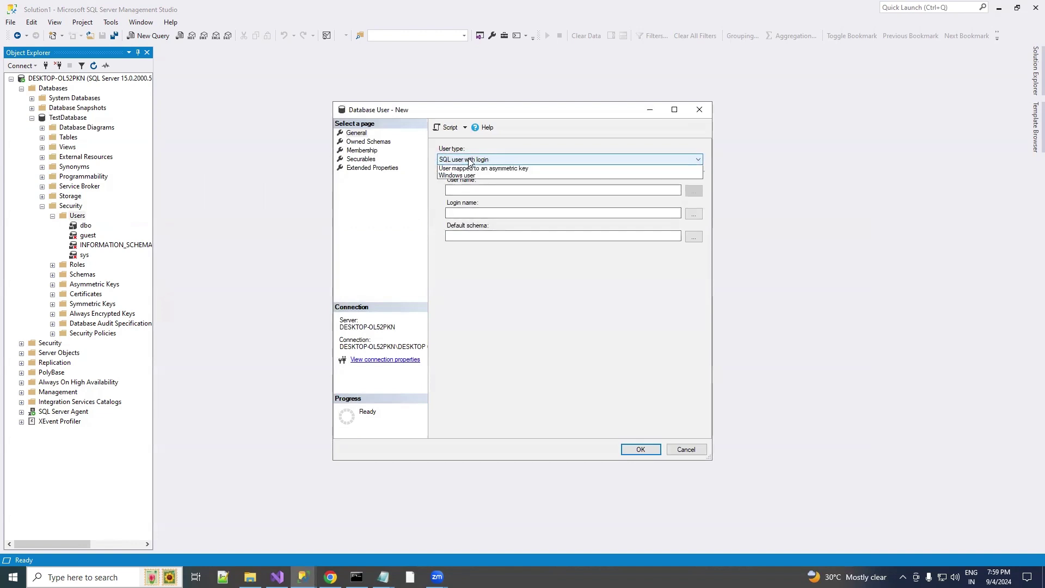
left_click(466, 169)
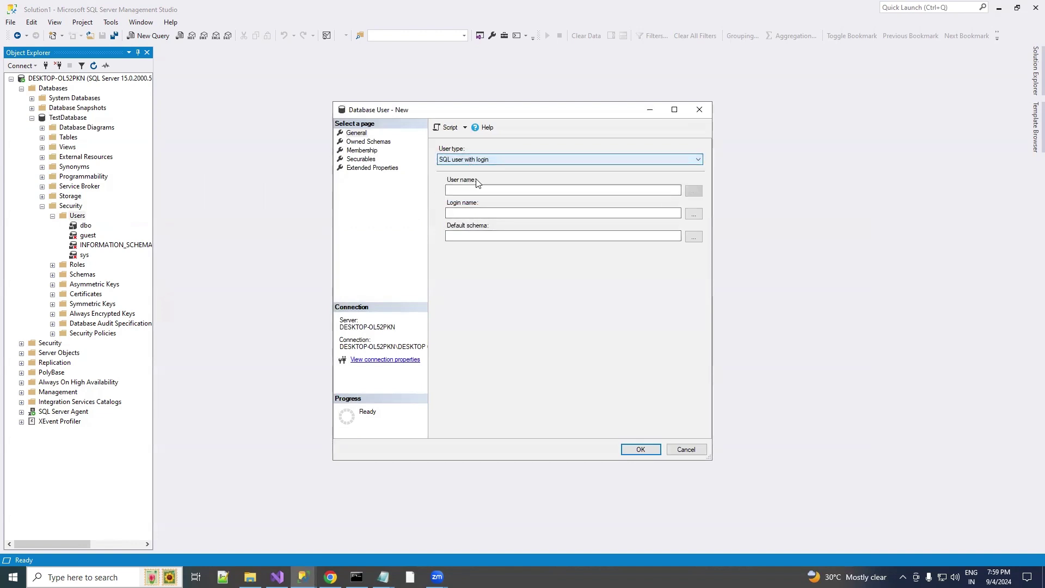
left_click(477, 188)
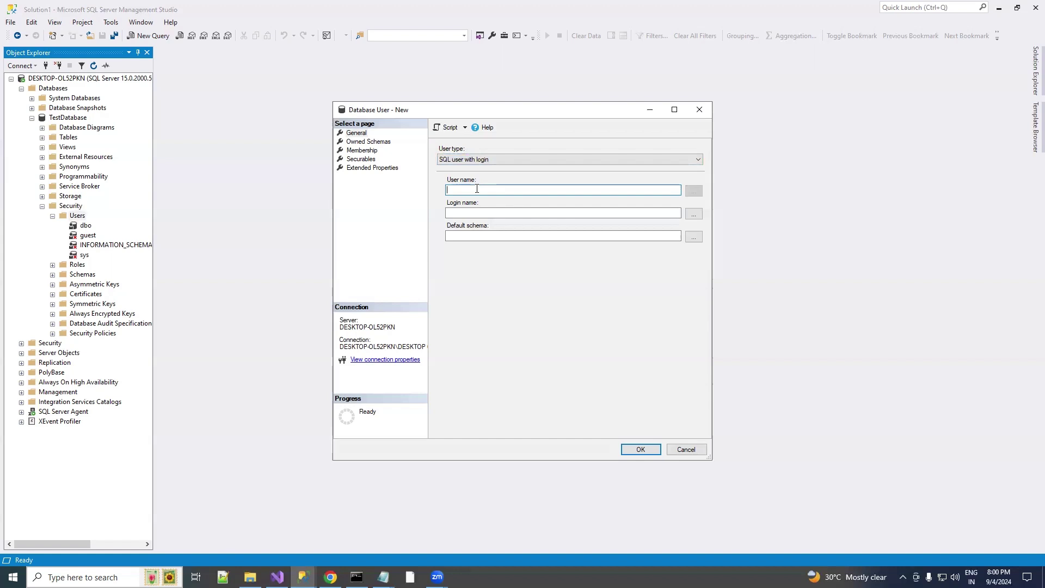
type("NT AUTHORITY\\SYSTEM")
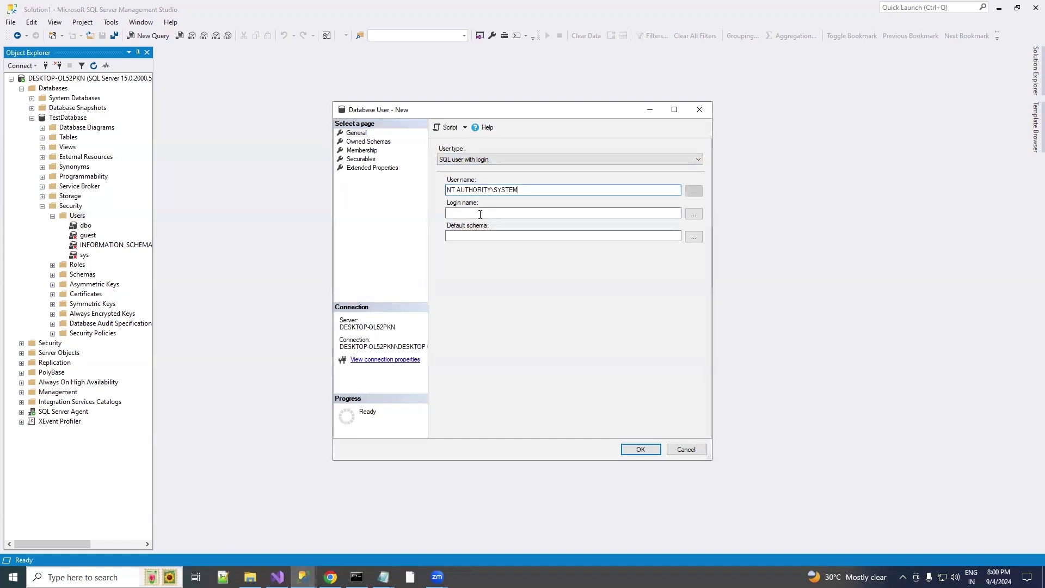
left_click(471, 213)
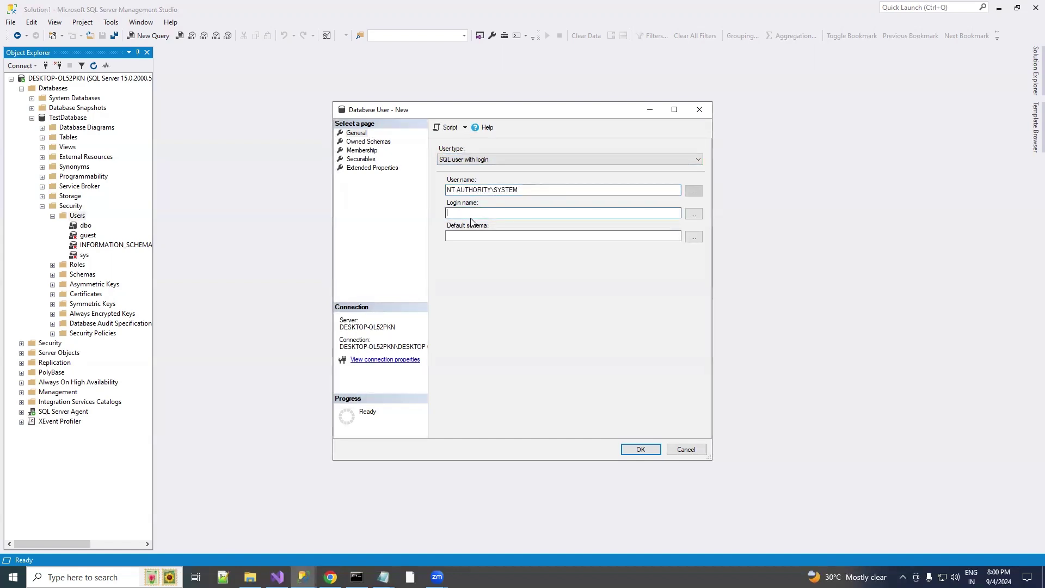
type("NT AUTHORITY\\SYSTEM")
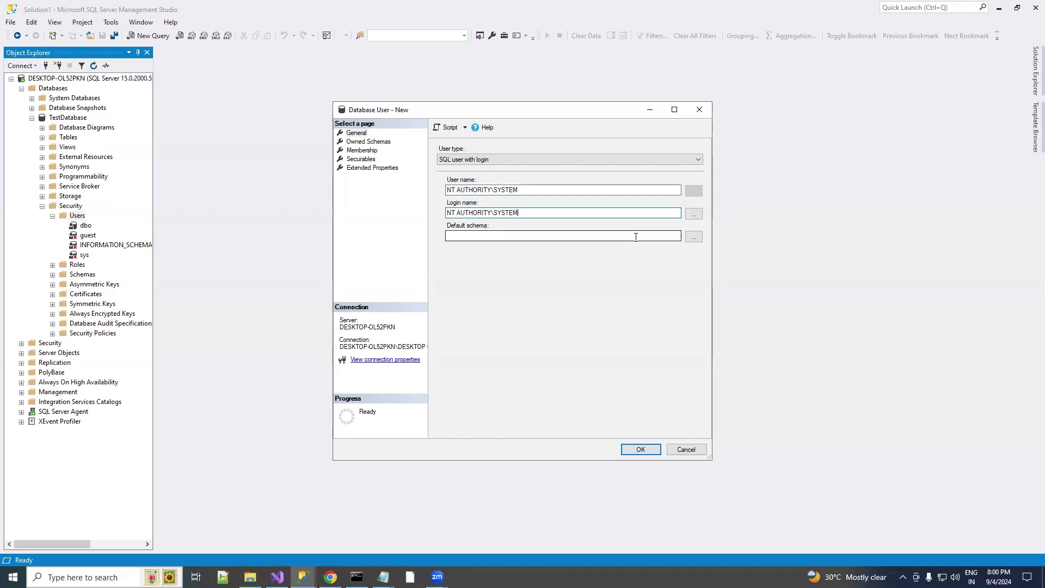
- Set the new user's default schema to dbo and create the user
left_click(693, 237)
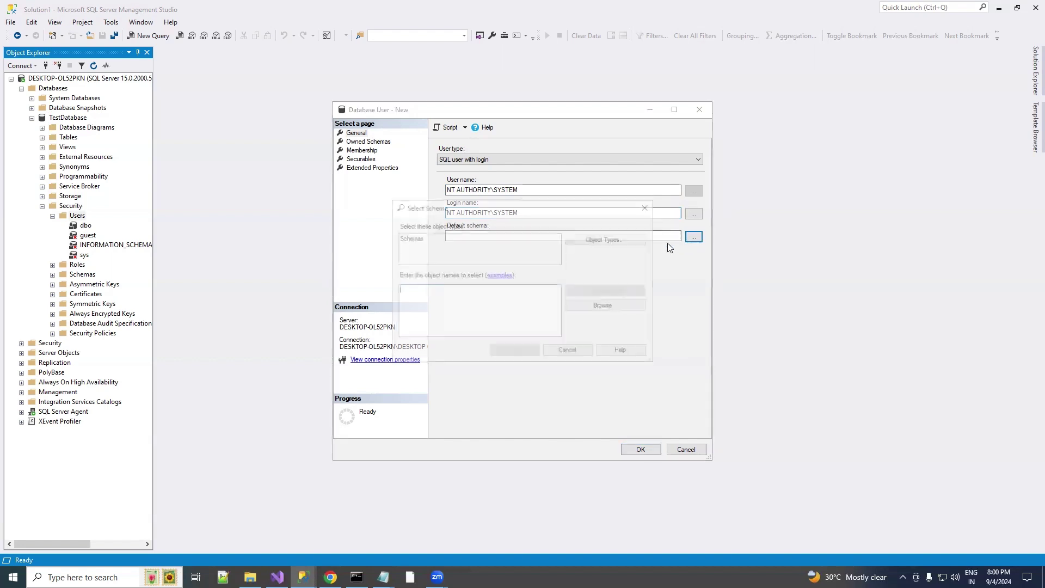
left_click(607, 306)
scroll(428, 316, "down", 2)
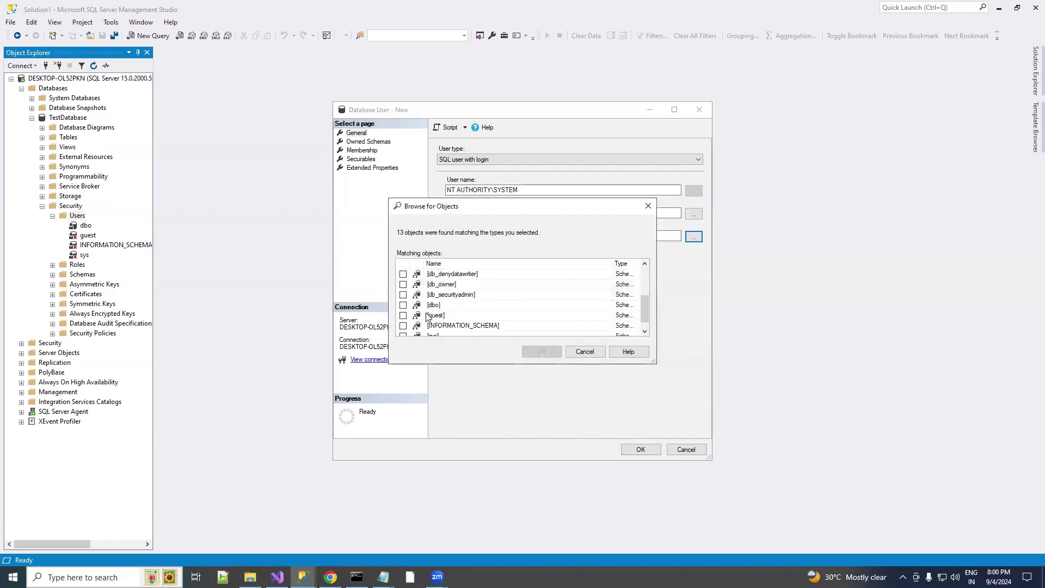
left_click(402, 304)
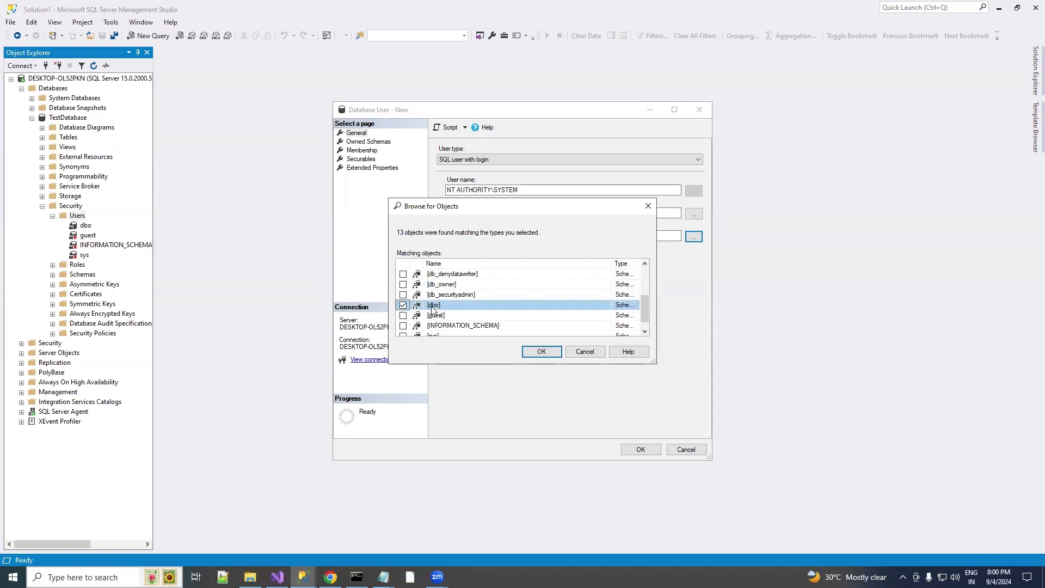
scroll(454, 309, "down", 1)
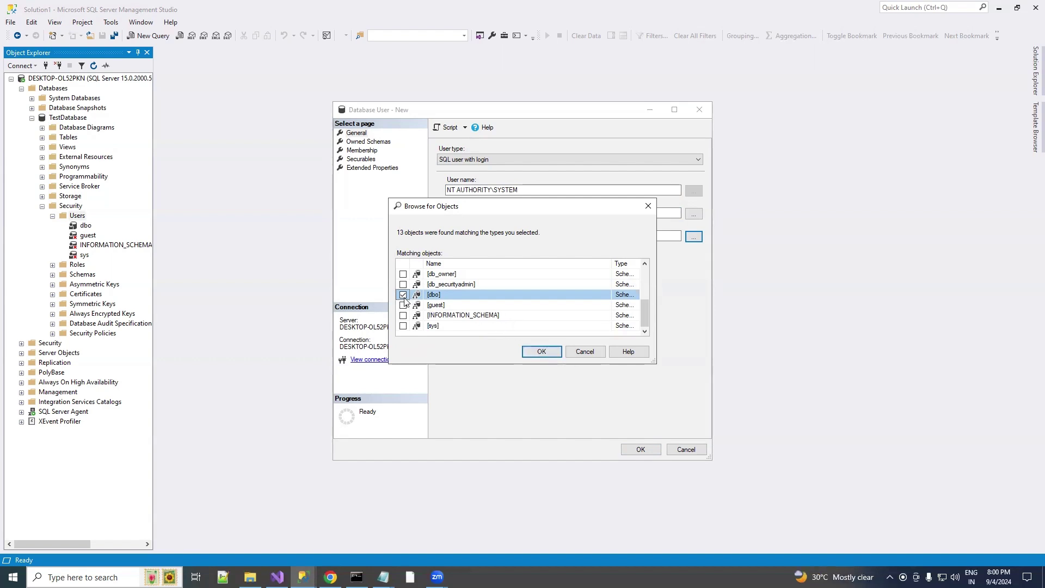
left_click(542, 351)
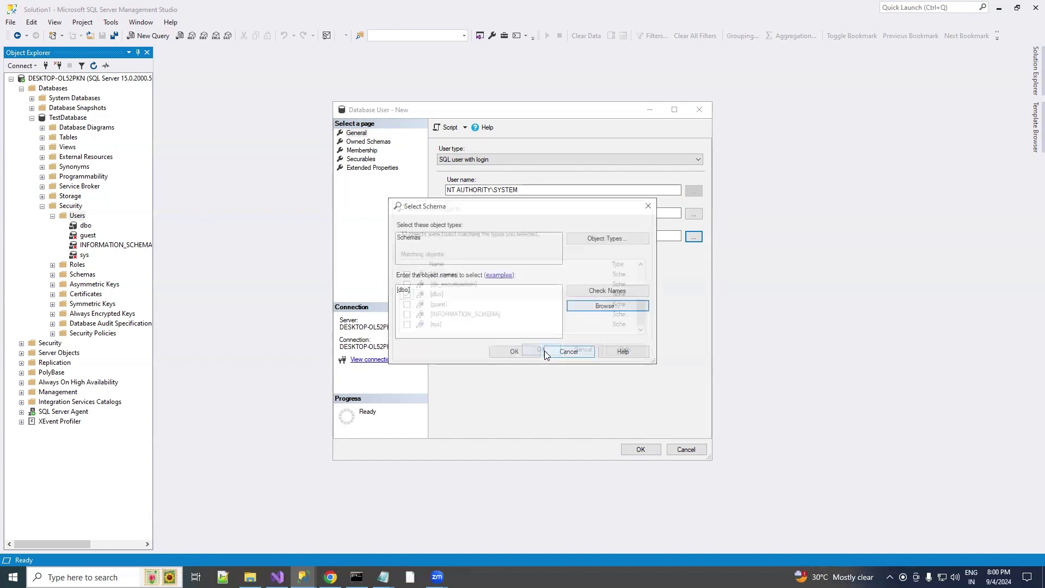
left_click(515, 352)
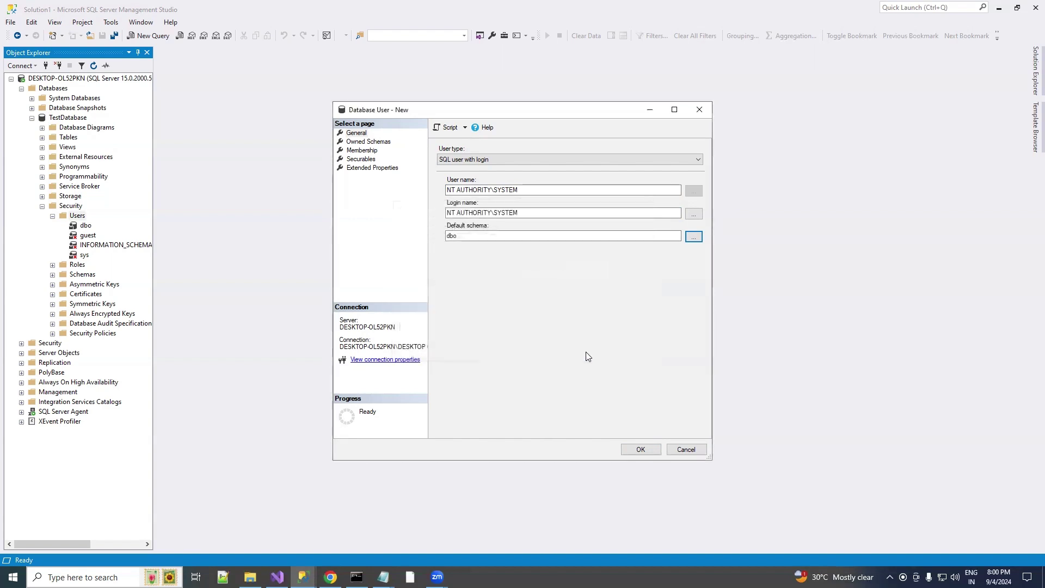
left_click(640, 449)
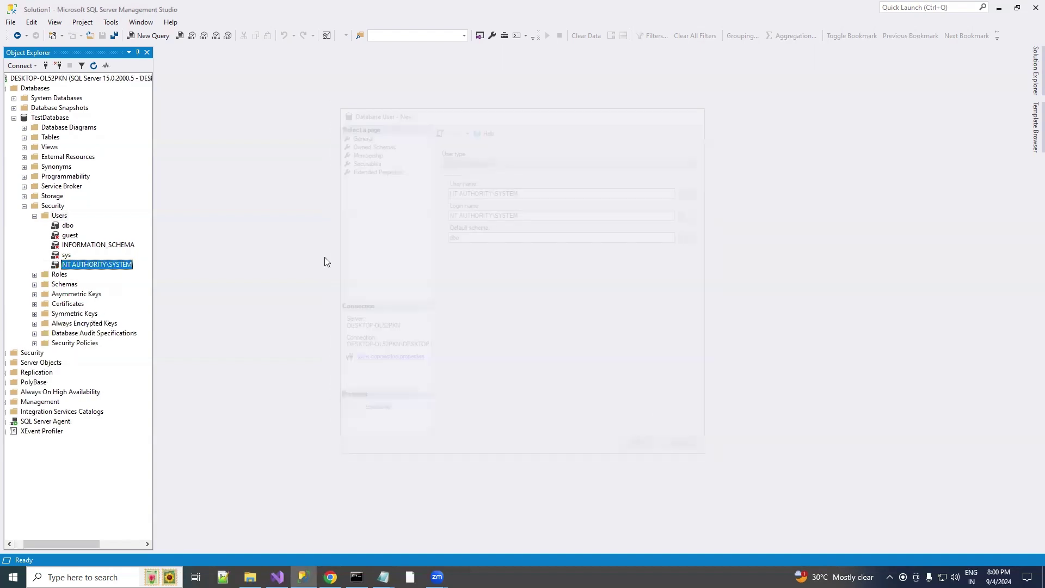
- Add all objects belonging to the dbo schema as securables of the NT AUTHORITY\SYSTEM user in TestDatabase
right_click(83, 265)
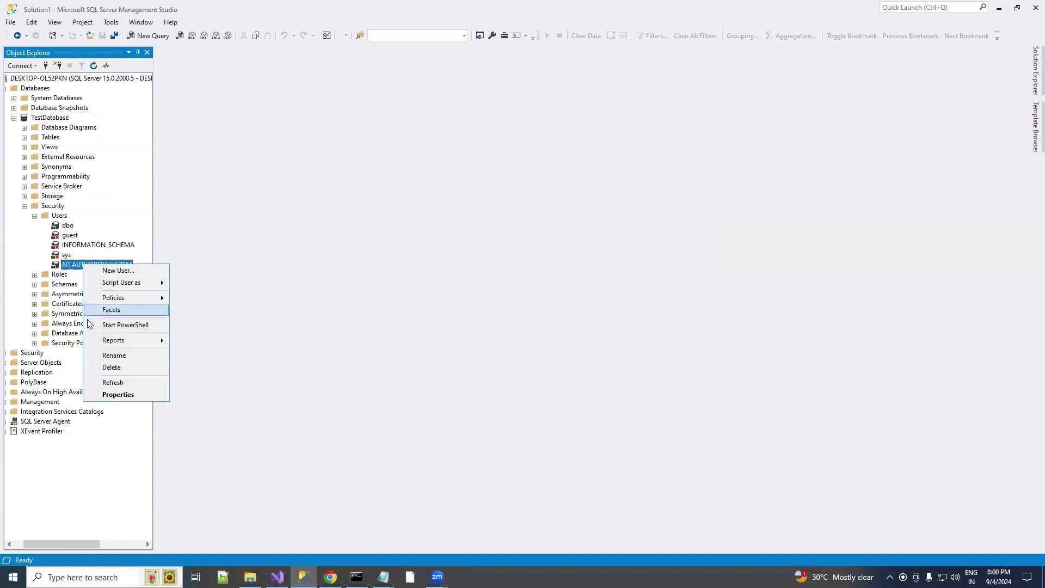
left_click(117, 394)
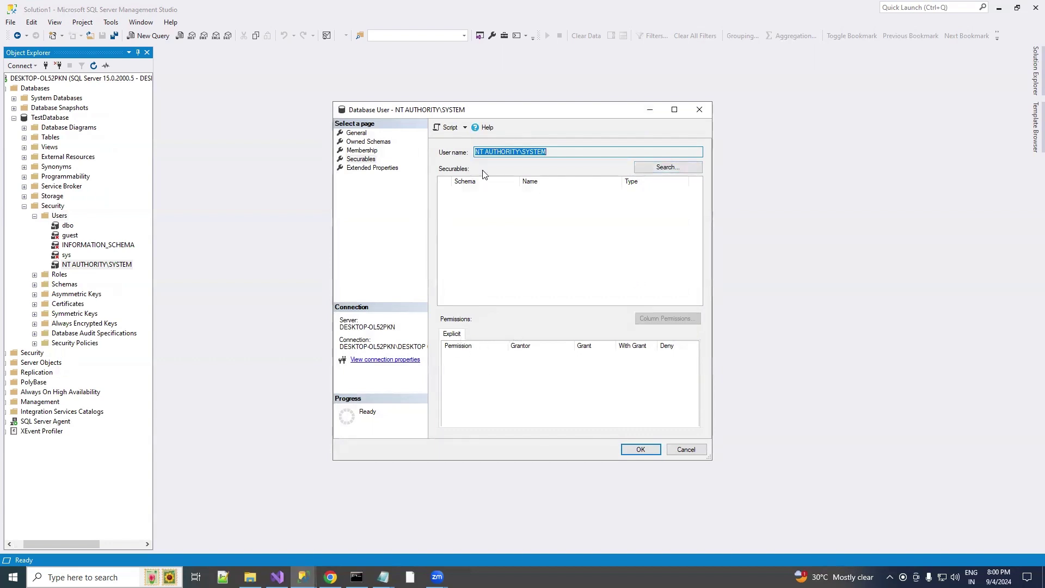
left_click(462, 183)
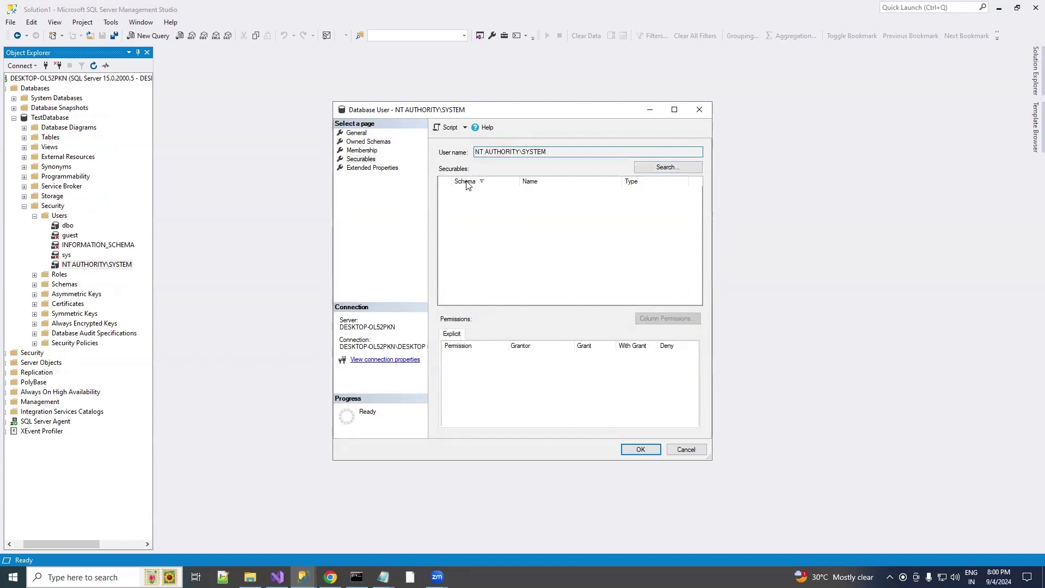
left_click(654, 172)
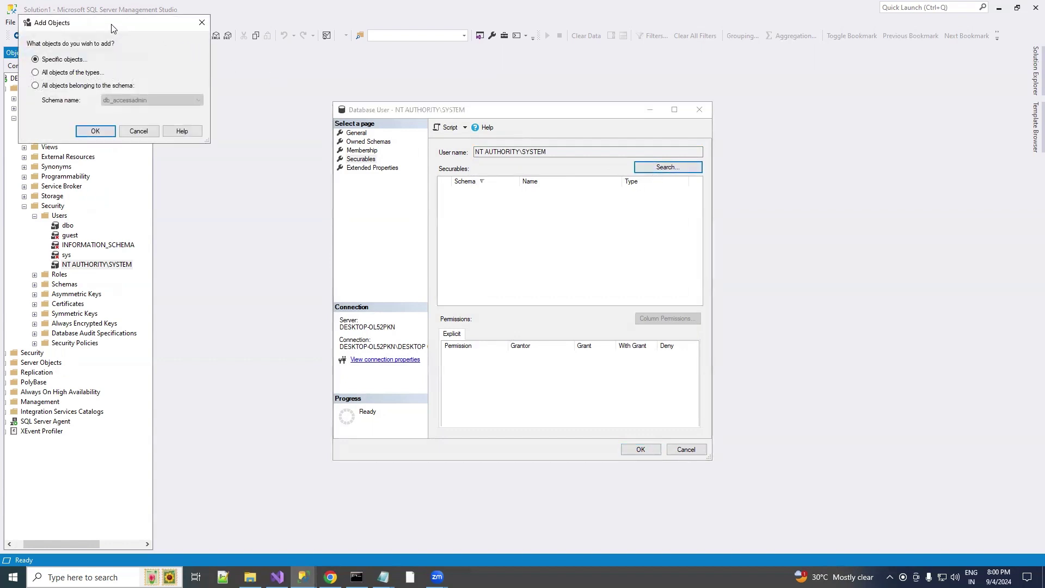
left_click_drag(112, 28, 364, 179)
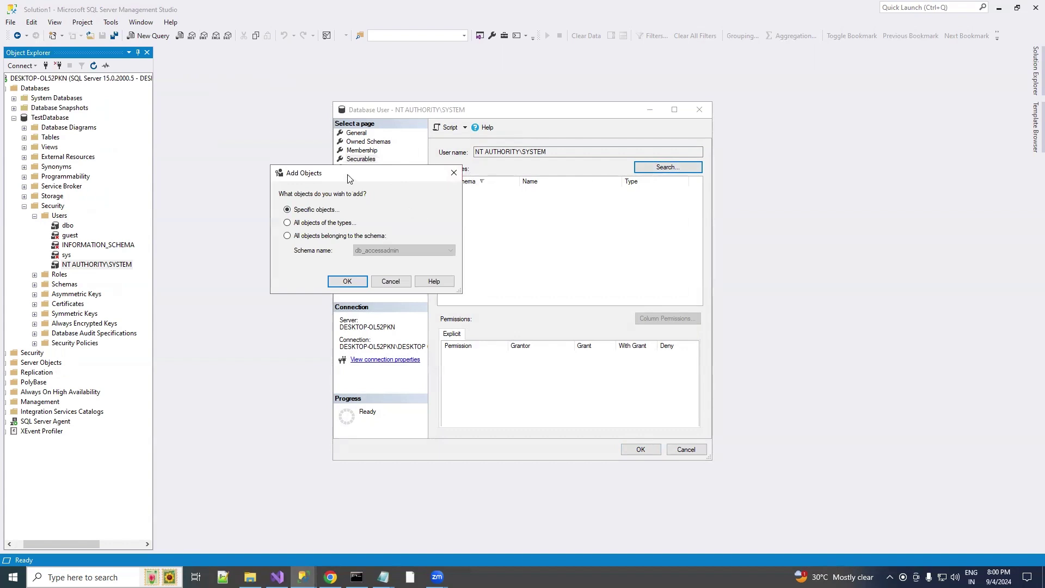
left_click_drag(353, 178, 472, 212)
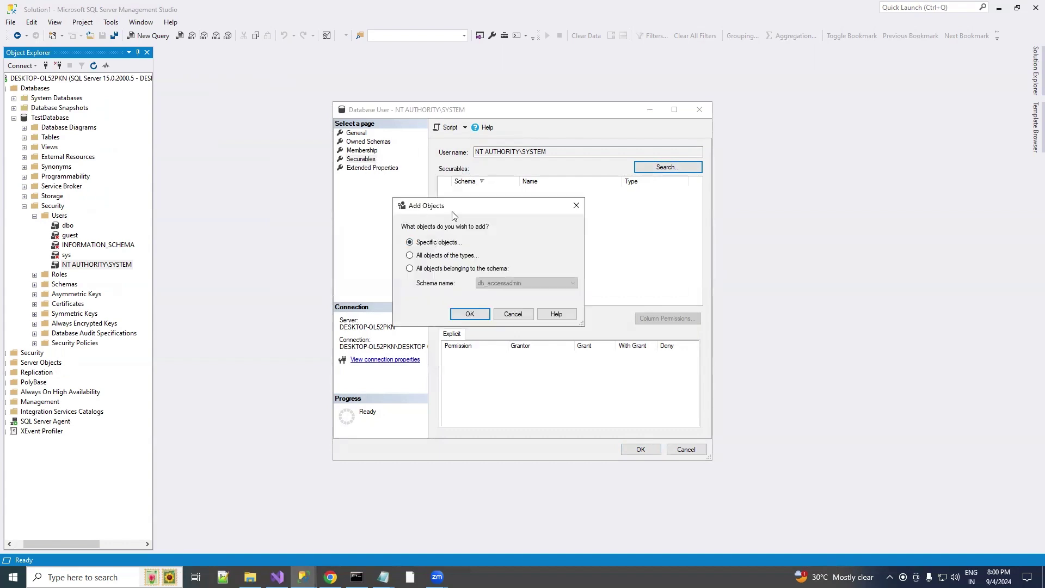
left_click(409, 269)
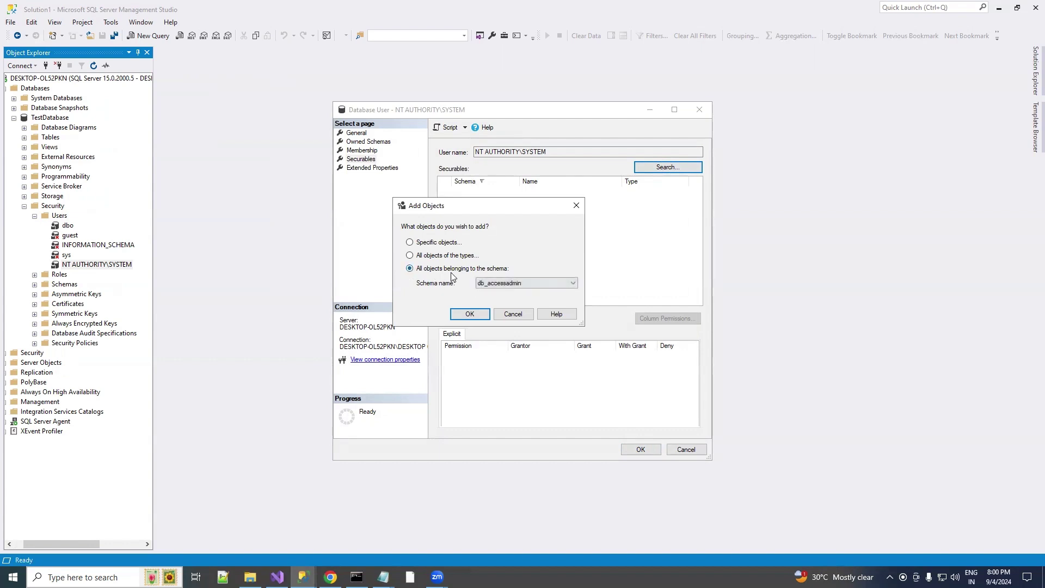
left_click(520, 284)
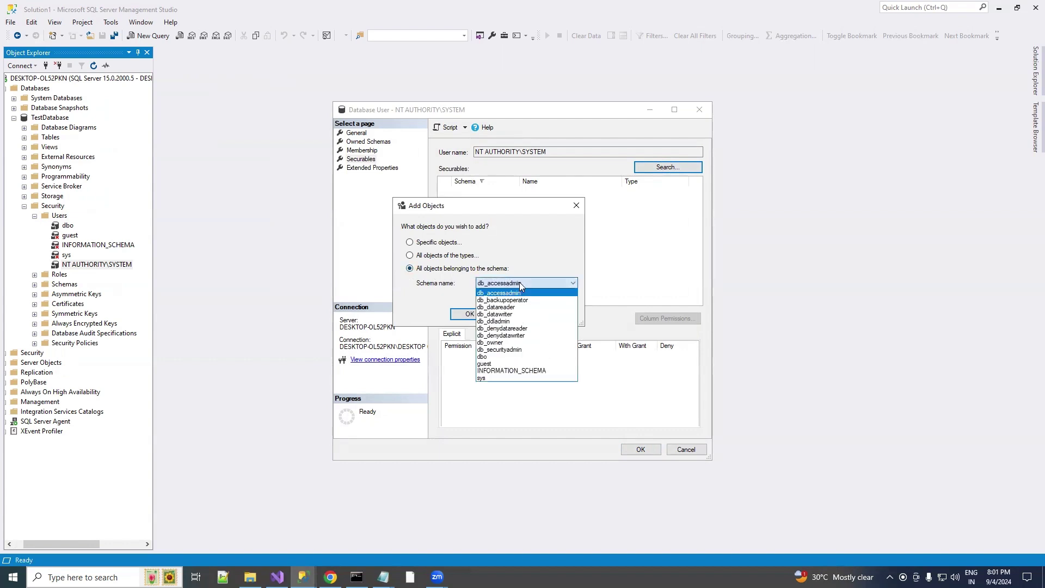
left_click(502, 357)
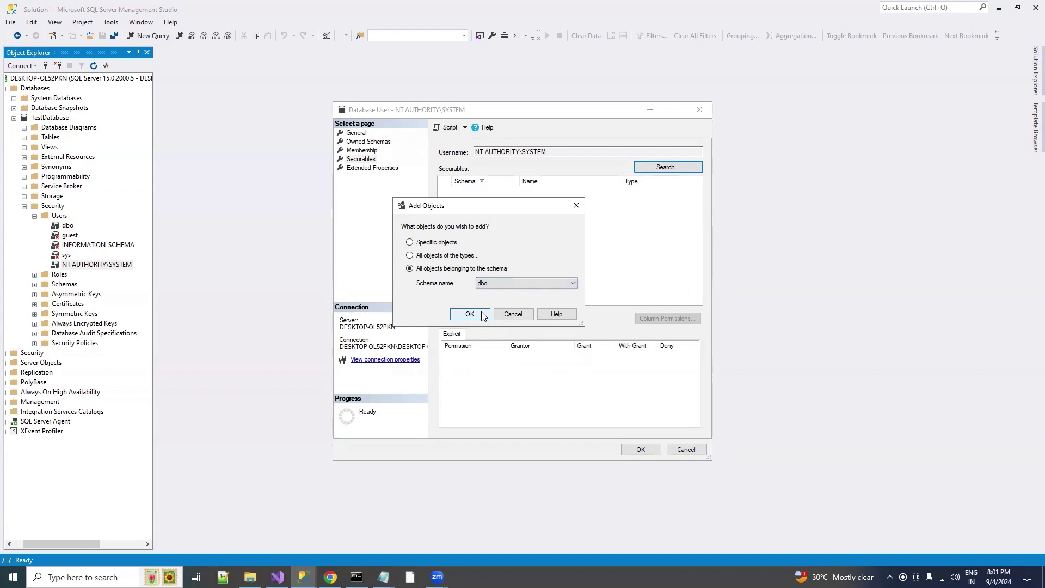
left_click(506, 284)
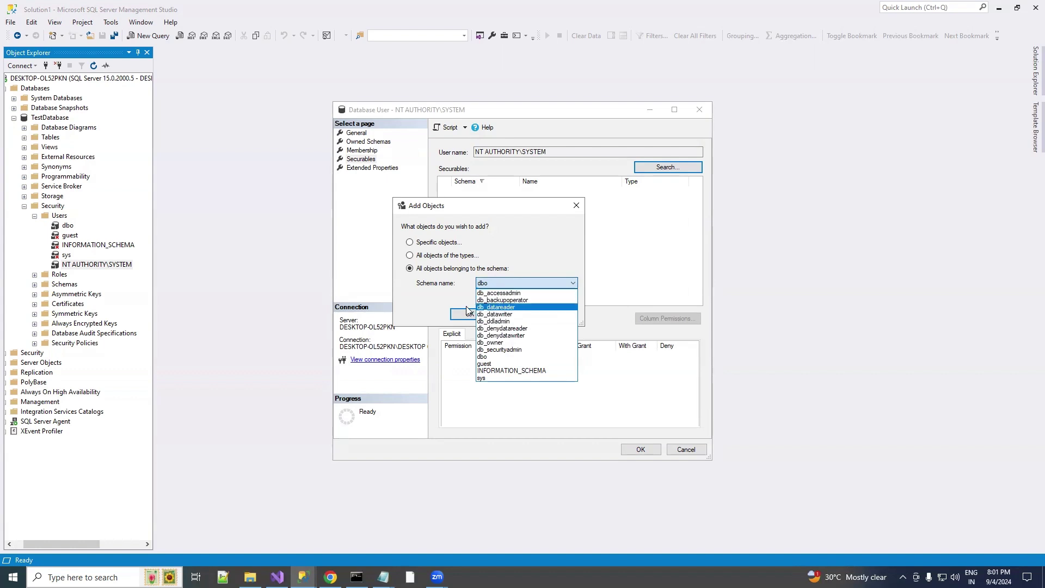
left_click(499, 284)
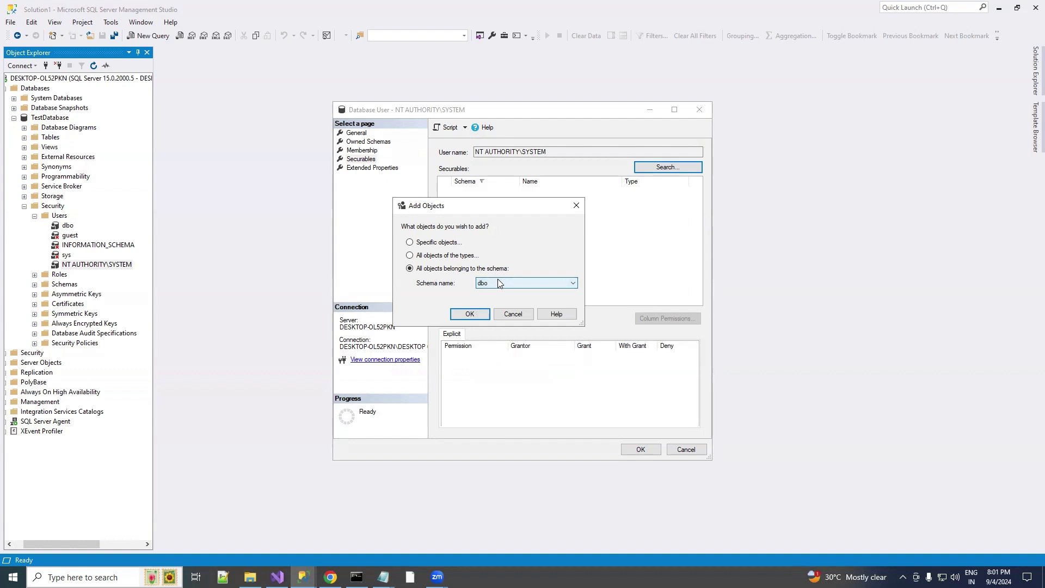
left_click(469, 314)
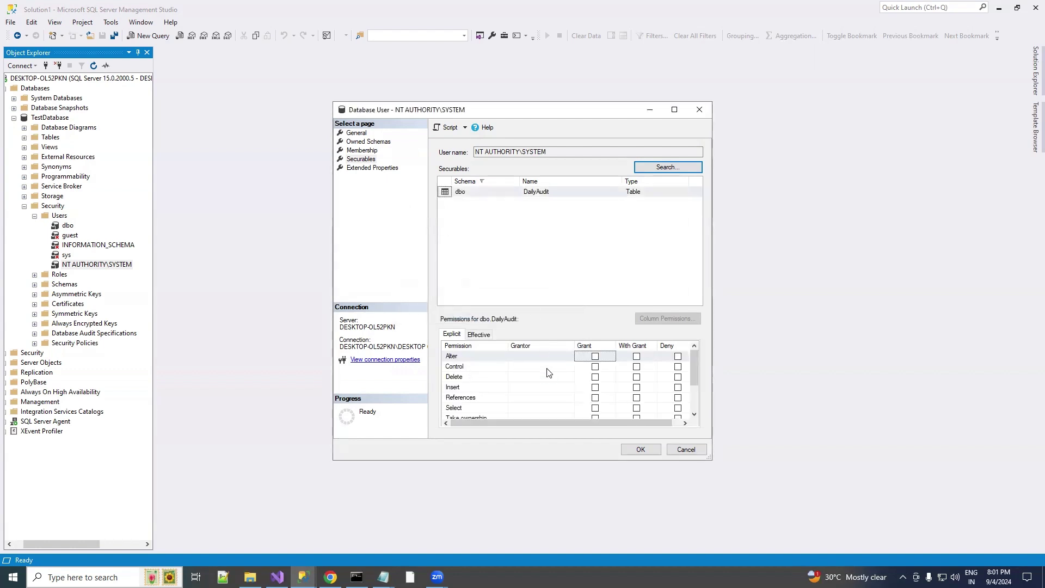
- Grant the user Delete and Insert permissions on the DailyAudit table, both with the grant option, and save the user
mouse_move(505, 422)
left_mouse_down()
mouse_move(540, 425)
mouse_move(487, 426)
left_mouse_up()
left_click(596, 379)
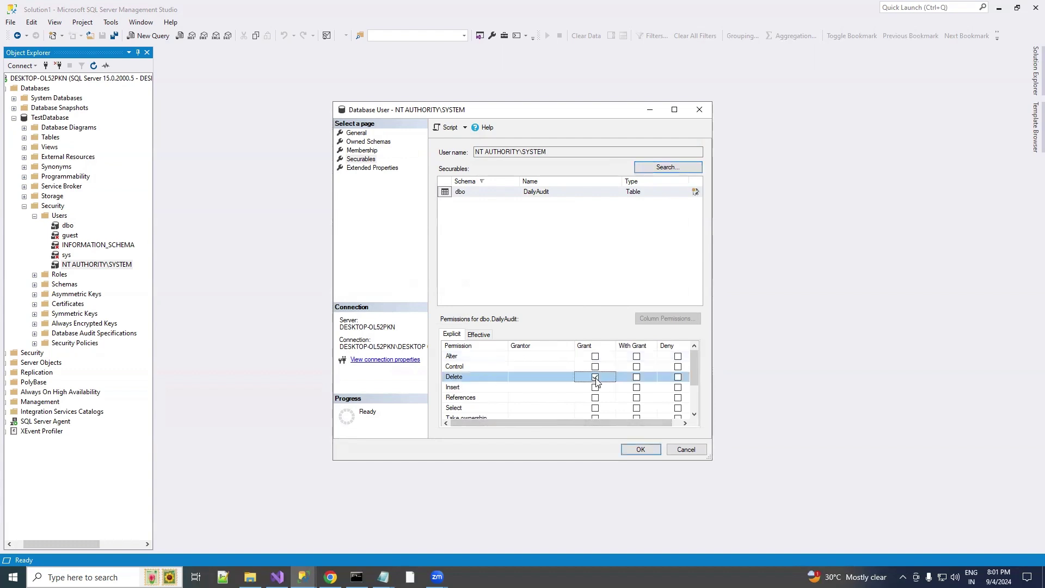
left_click(597, 389)
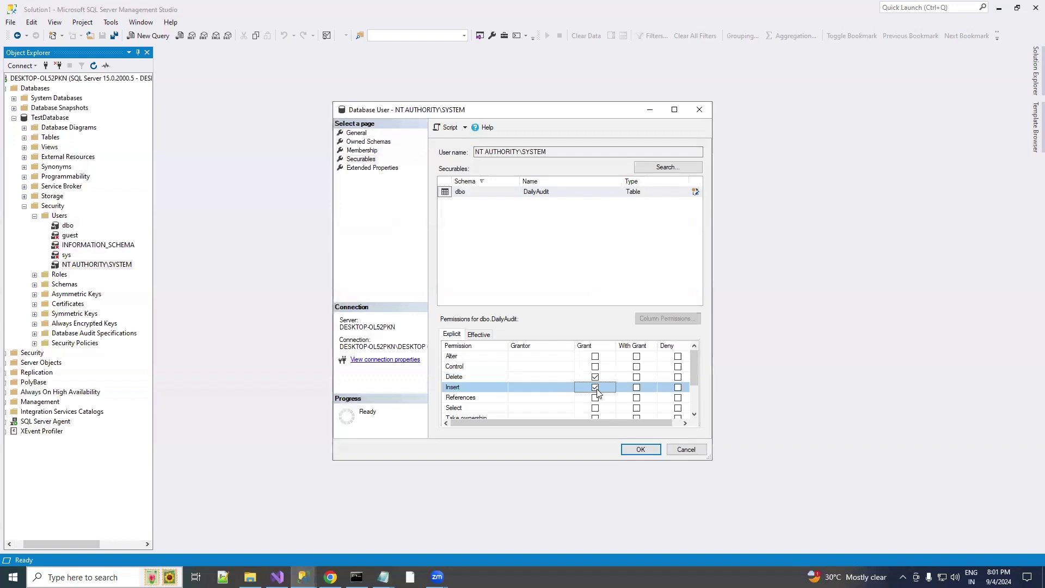
left_click(636, 387)
left_click(636, 377)
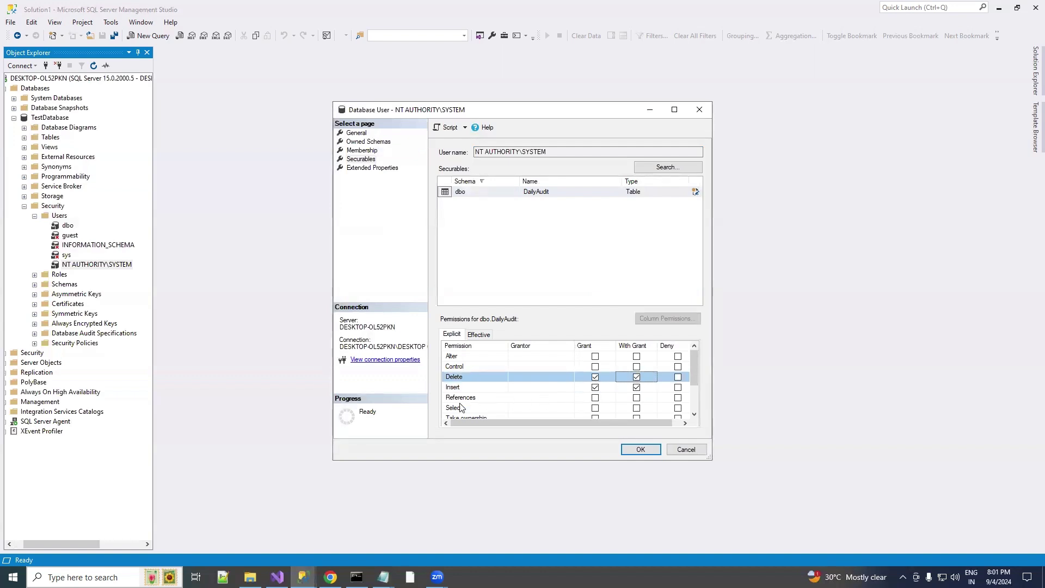
scroll(511, 395, "down", 1)
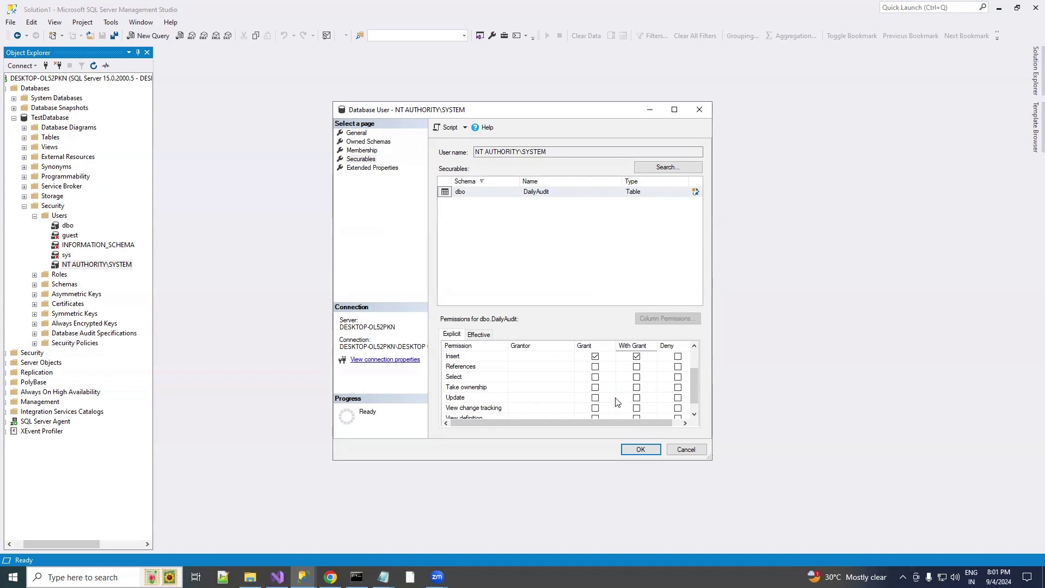
left_click(642, 449)
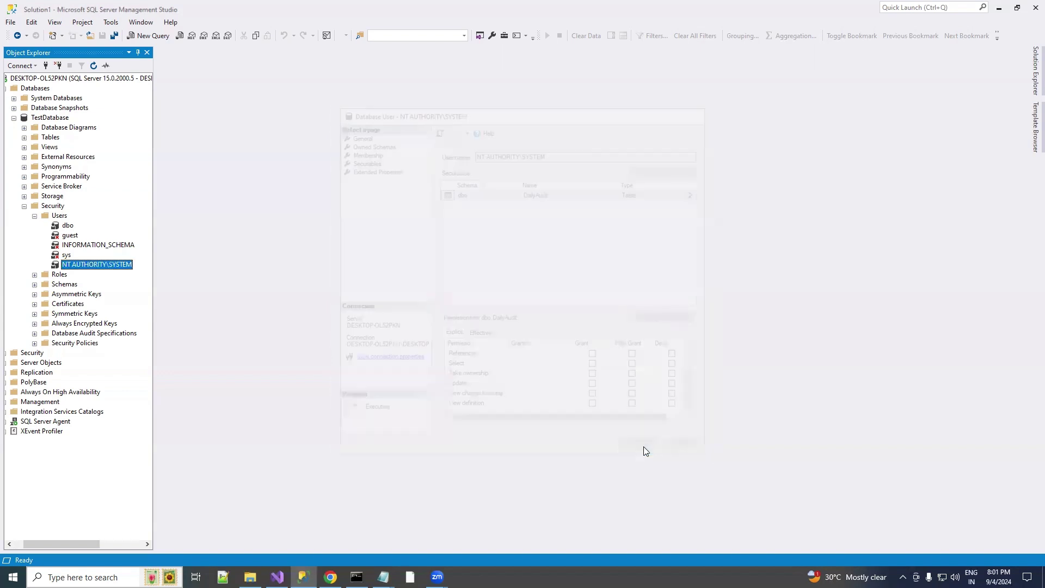
- Check the effective permissions of the NT AUTHORITY\SYSTEM user on the DailyAudit table, and close its properties
right_click(90, 267)
left_click(134, 395)
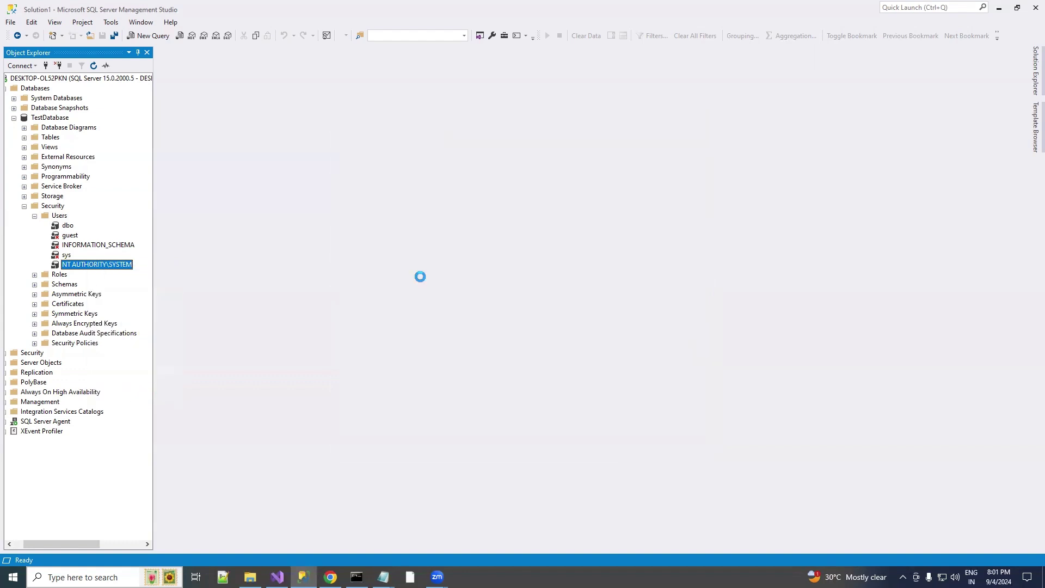
left_click(481, 334)
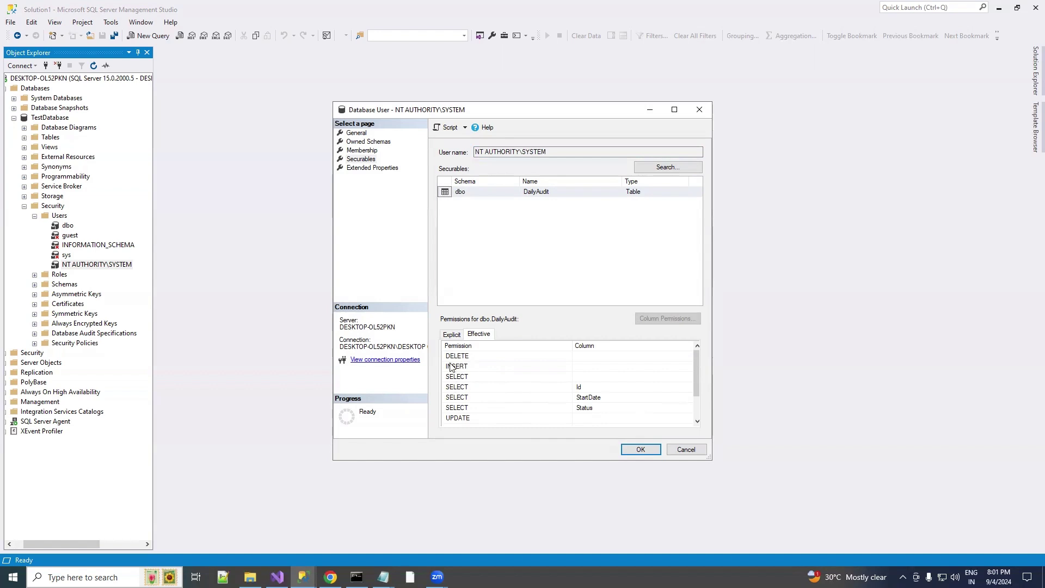
left_click(642, 450)
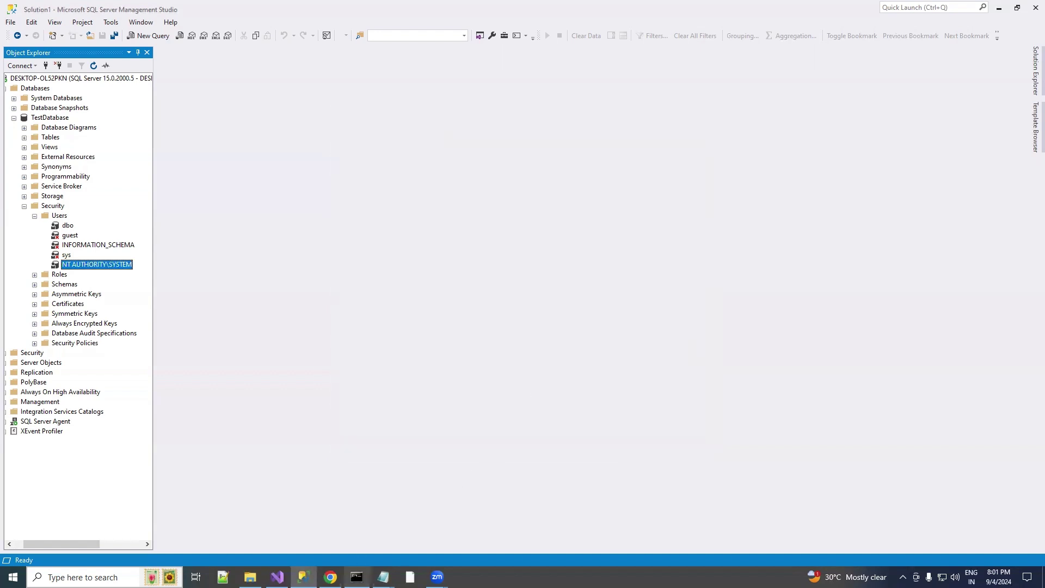
- Stop the TestBackgroundJob service with sc.exe in Command Prompt and delete the log file from the D: drive's logs folder in File Explorer
mouse_move(356, 576)
left_click(371, 559)
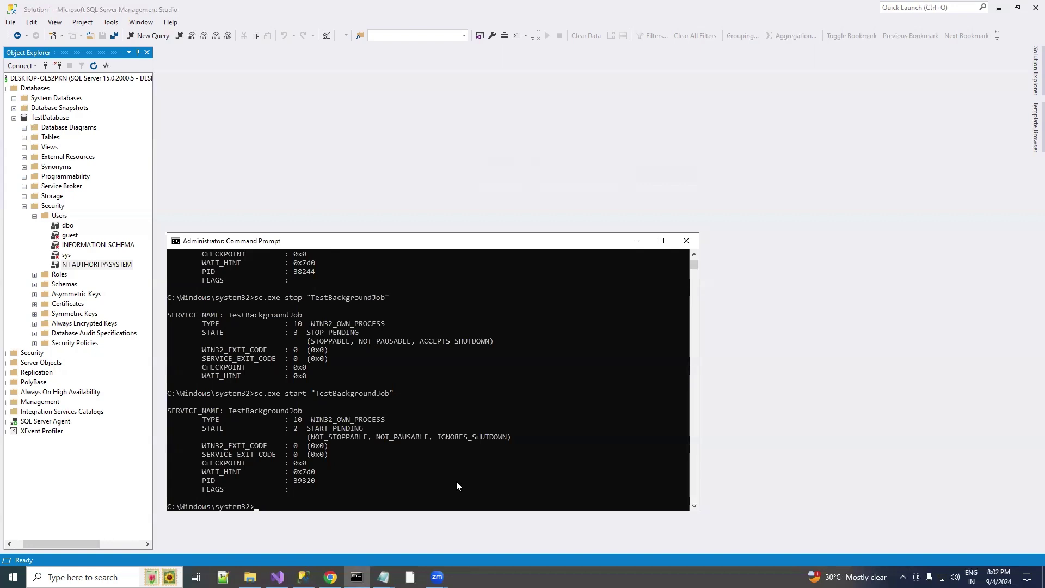
key("Up")
key("Up")
key("Return")
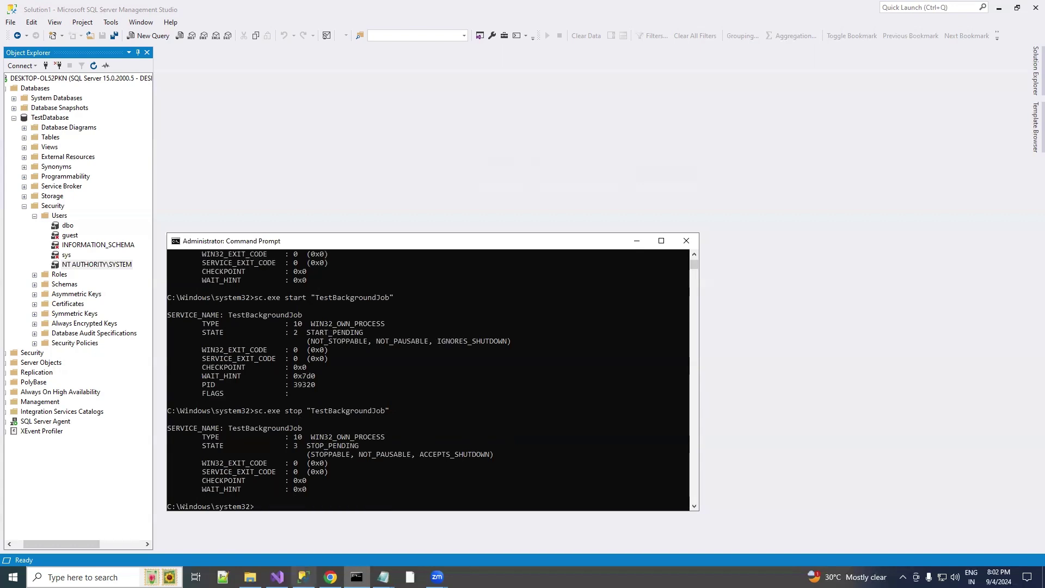
left_click(250, 577)
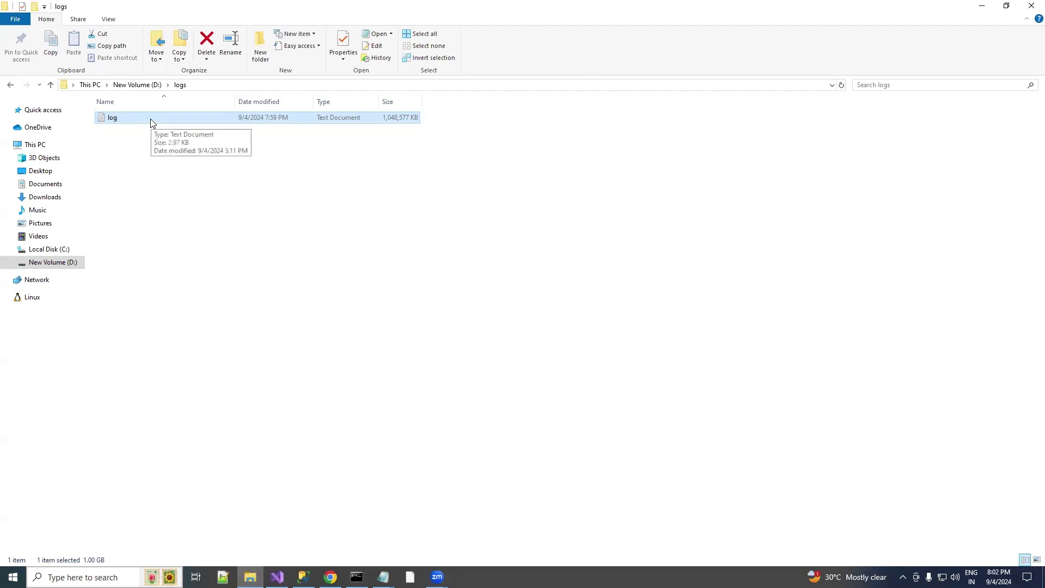
key("Delete")
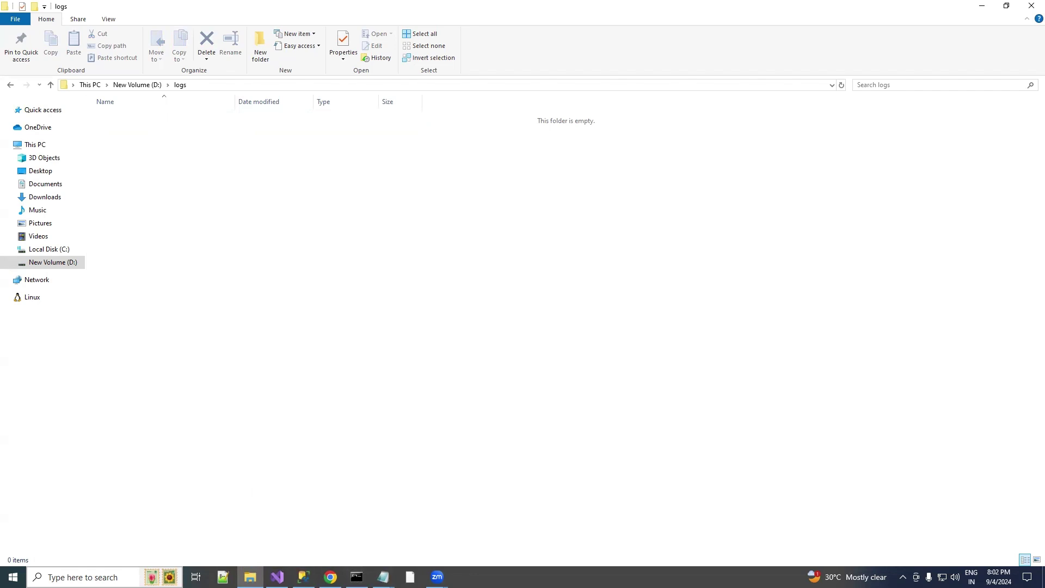
- Switch to Command Prompt and start the TestBackgroundJob service with sc.exe
key("alt+Tab")
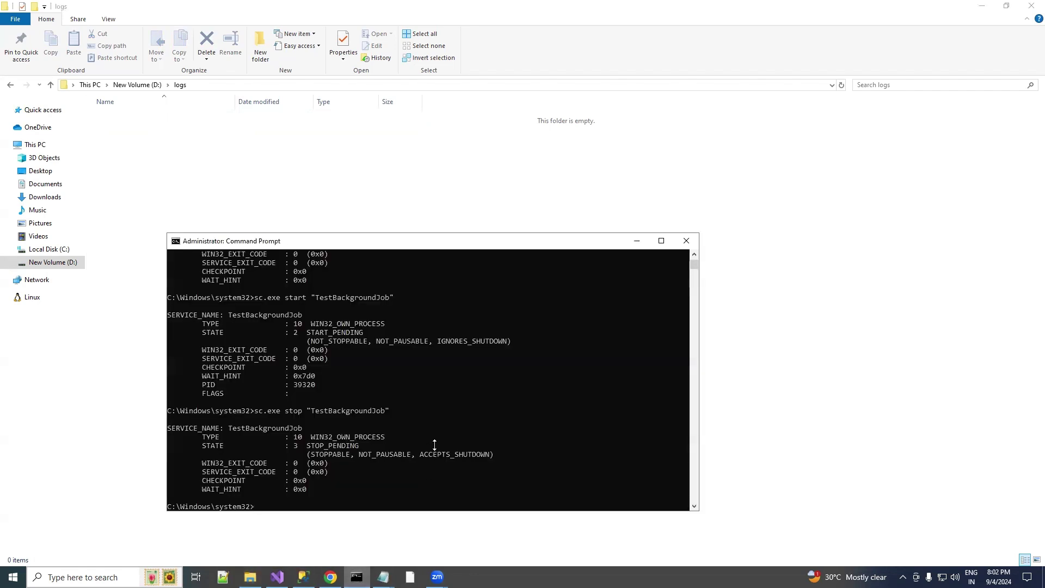
key("Up")
key("Up")
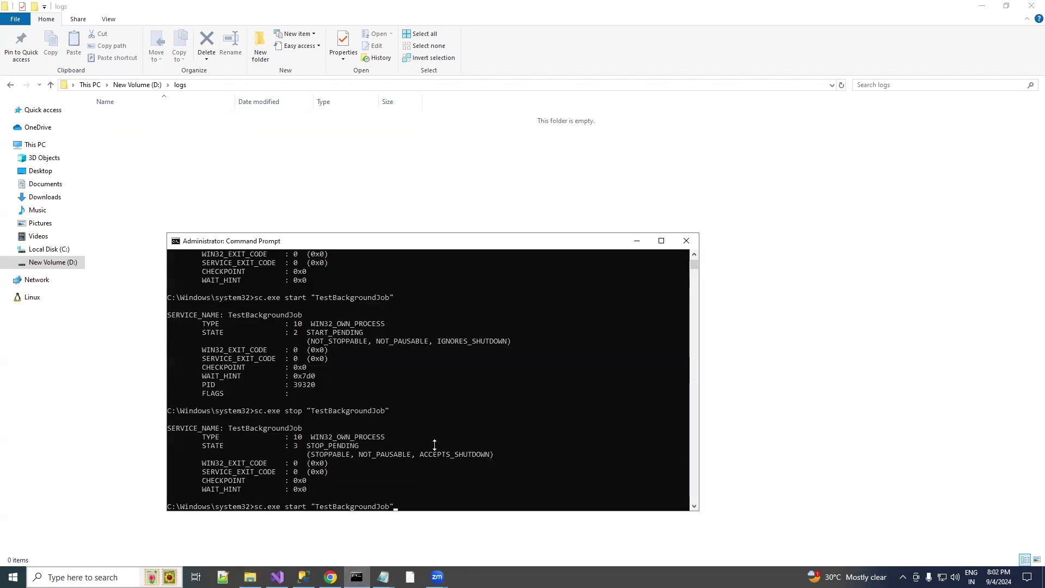
key("Return")
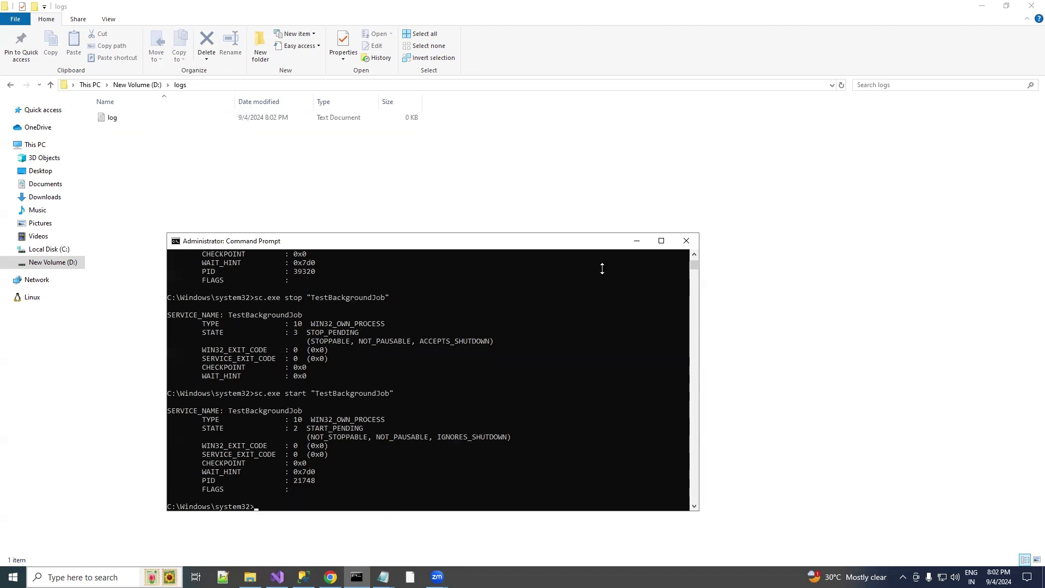
- Open the newly generated log file from the logs folder in Notepad and review the entries written by the service
left_click(634, 241)
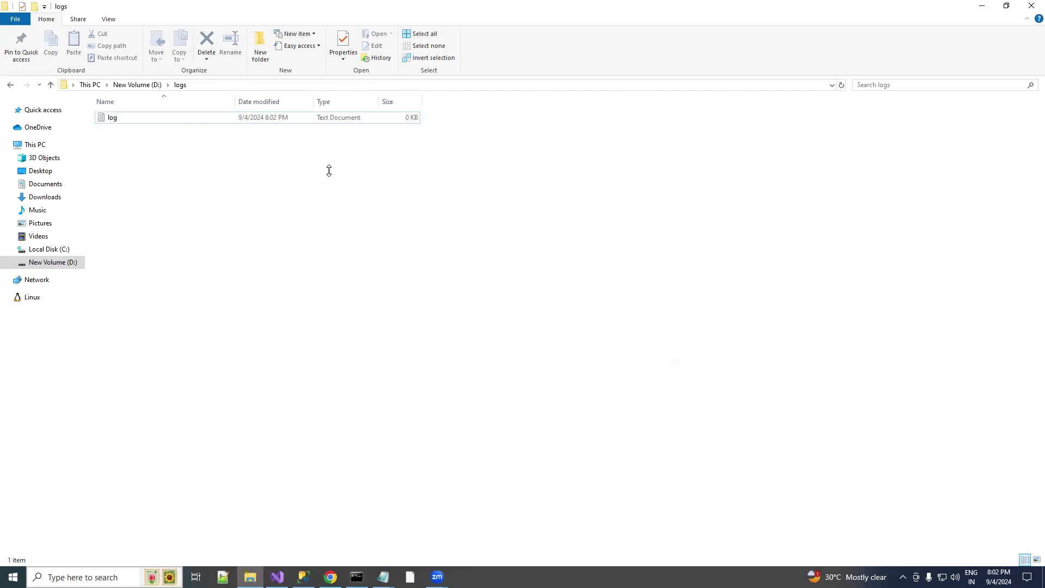
double_click(115, 117)
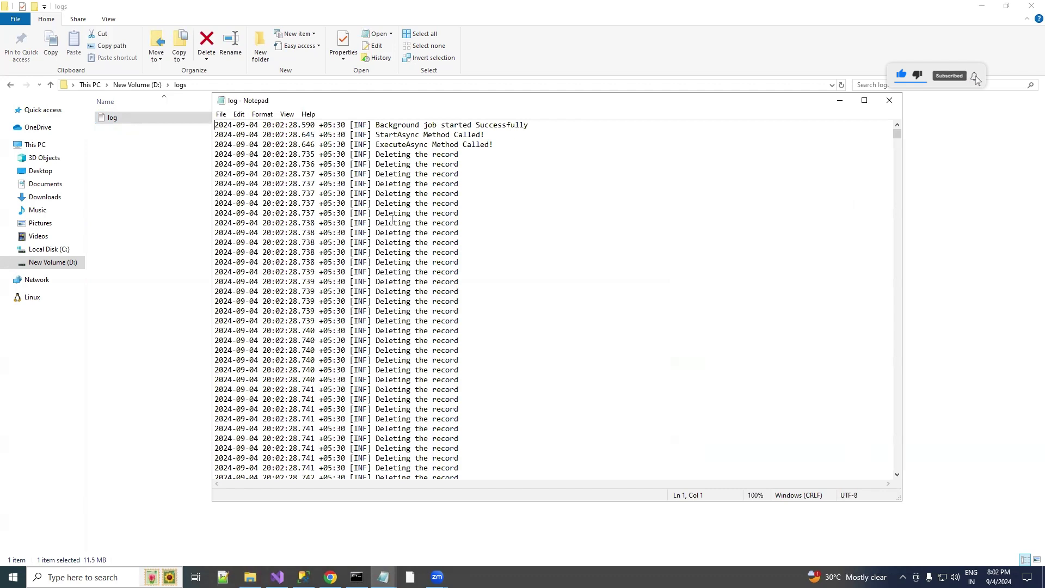
scroll(392, 219, "down", 9)
scroll(408, 316, "down", 20)
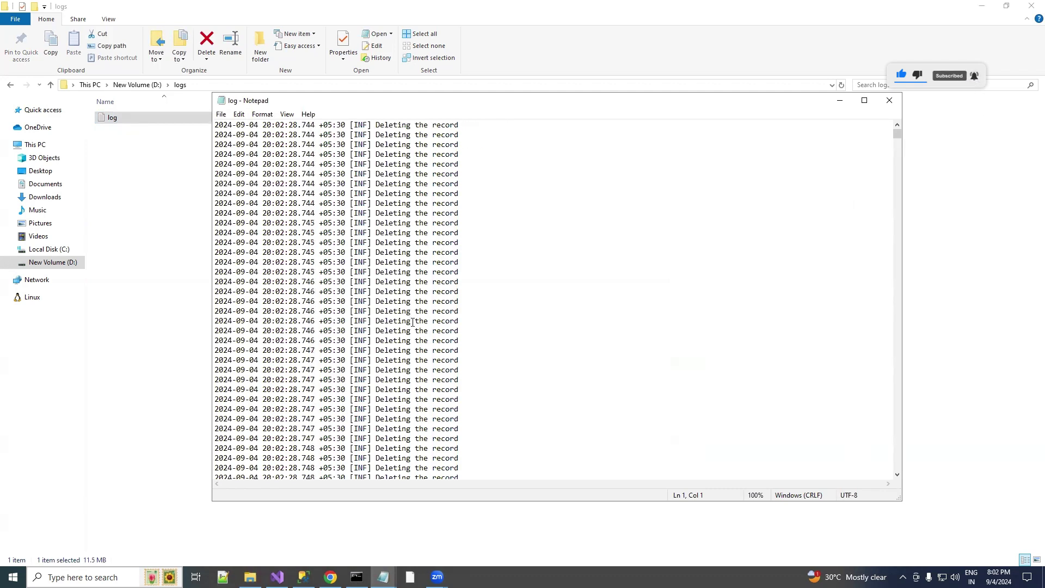
scroll(415, 321, "up", 12)
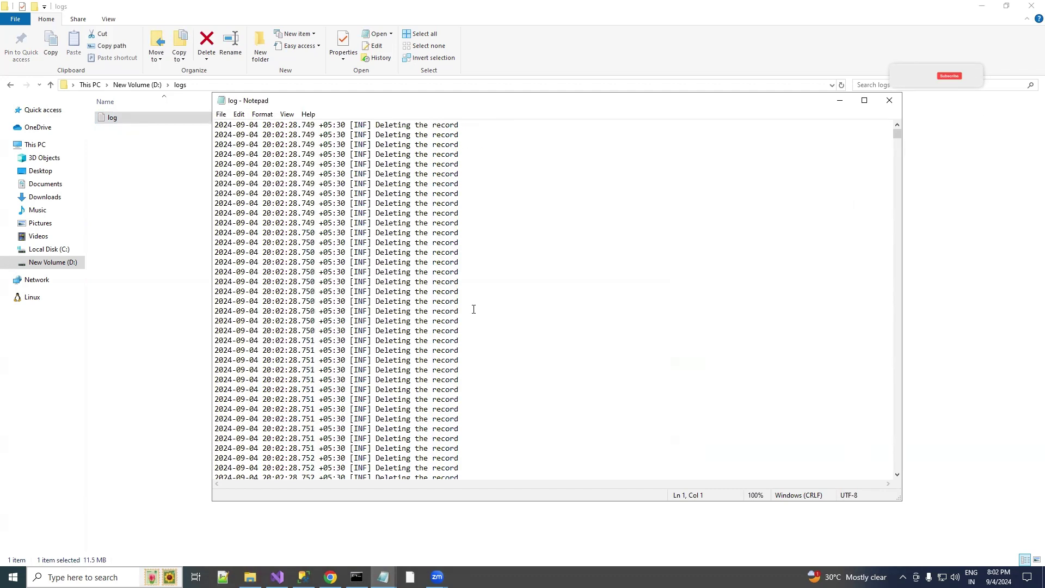
left_click_drag(461, 292, 375, 291)
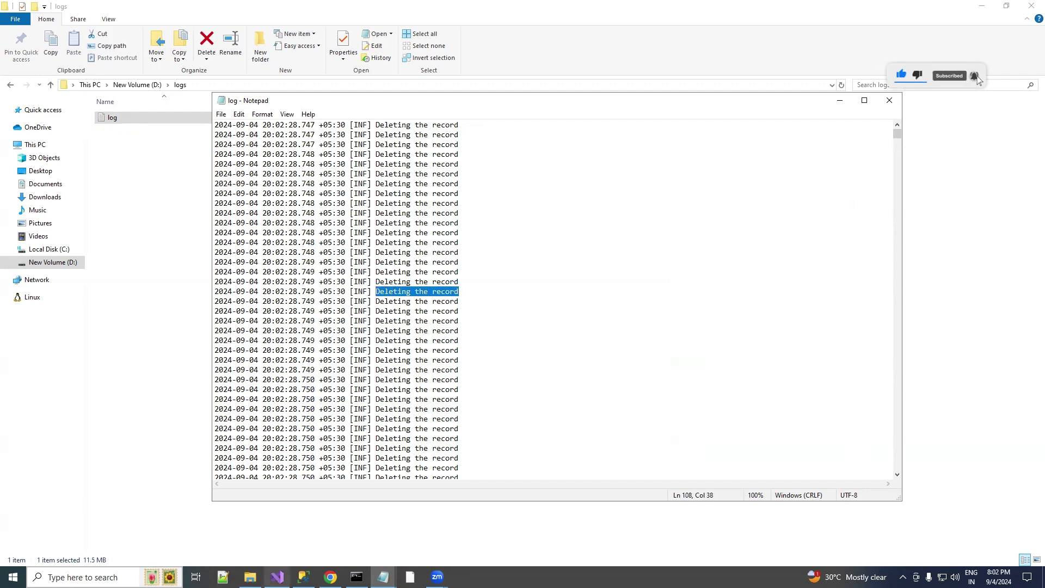
- Switch to Visual Studio and find the "Deleting the record" logging call in Worker.cs's ProcessDataAsync method to compare with the log
left_click(279, 577)
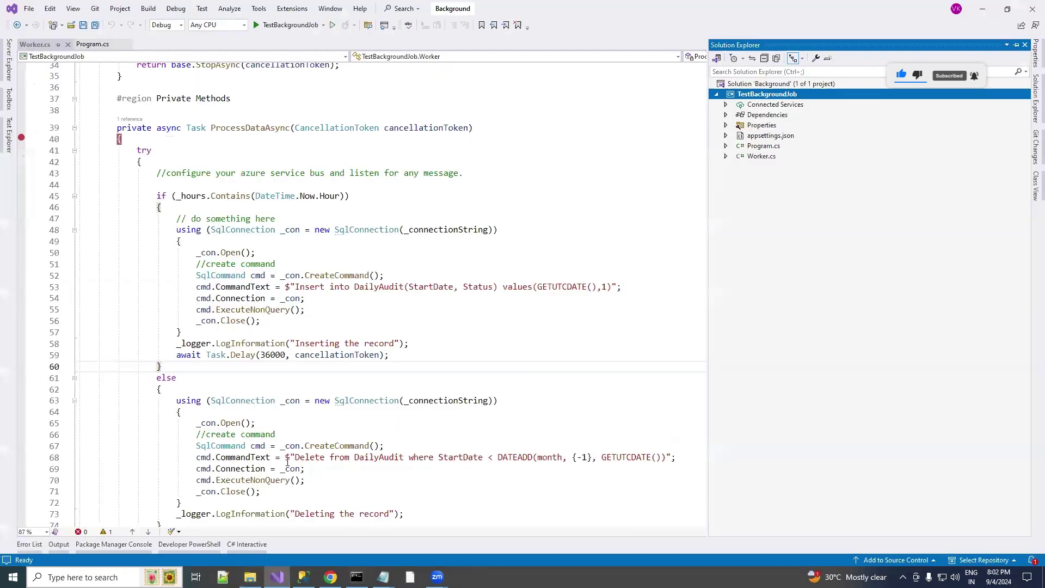
left_click_drag(294, 514, 389, 513)
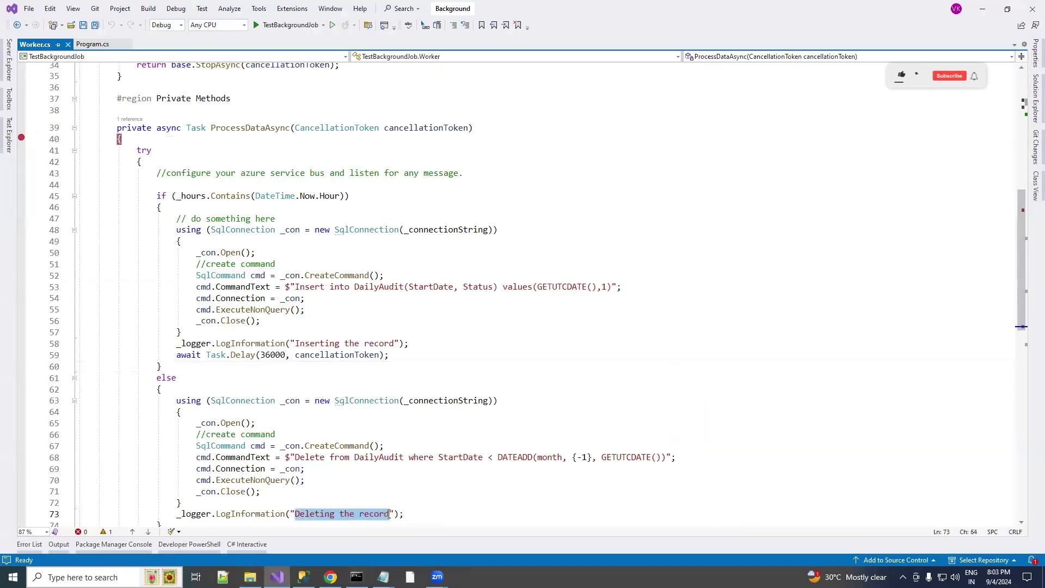
scroll(175, 361, "down", 2)
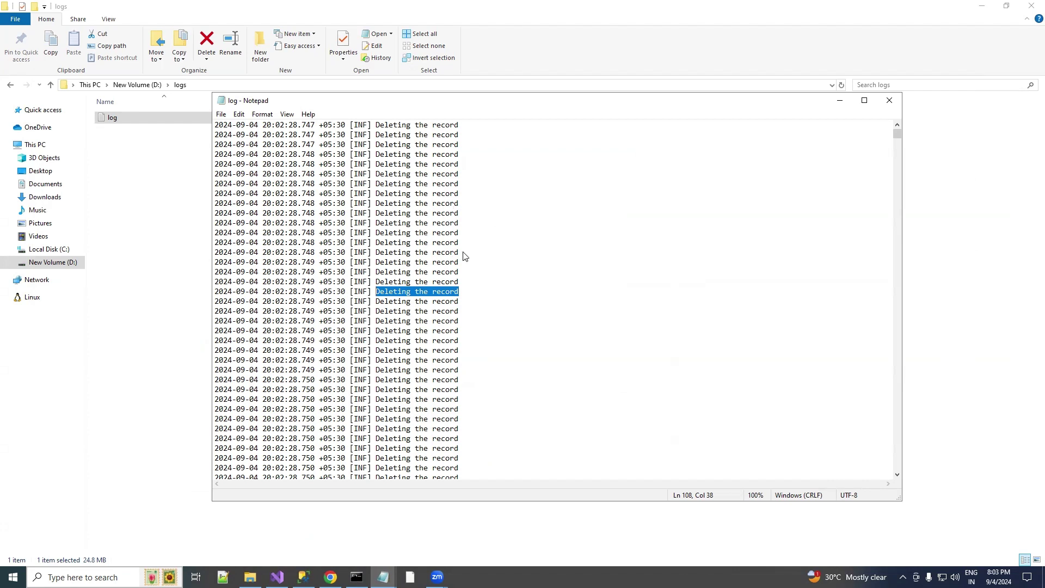
- Review more "Deleting the record" entries in the new log and switch to SQL Server Management Studio to check TestDatabase's NT AUTHORITY\SYSTEM user
scroll(416, 256, "down", 4)
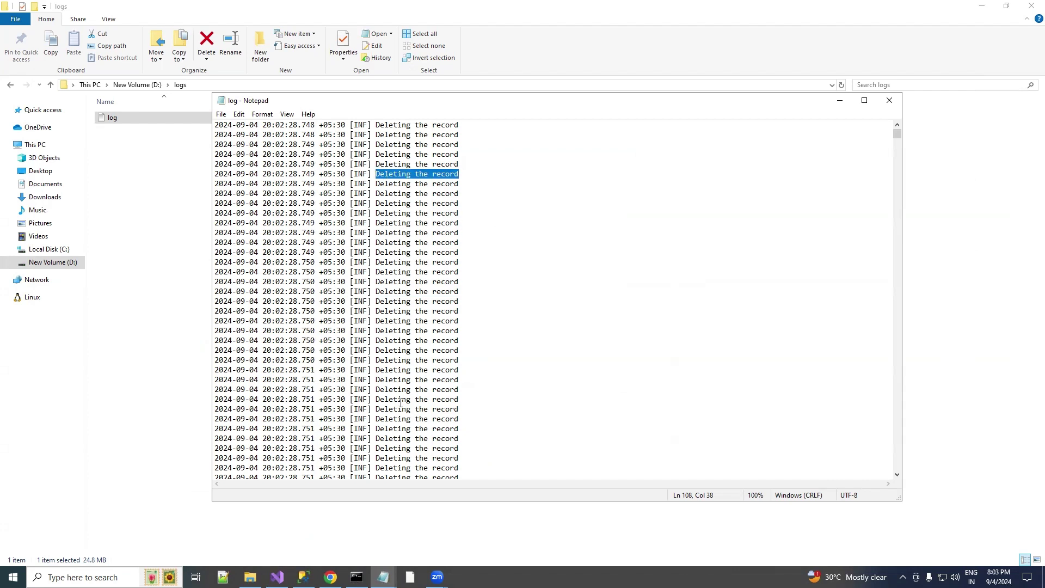
left_click(303, 577)
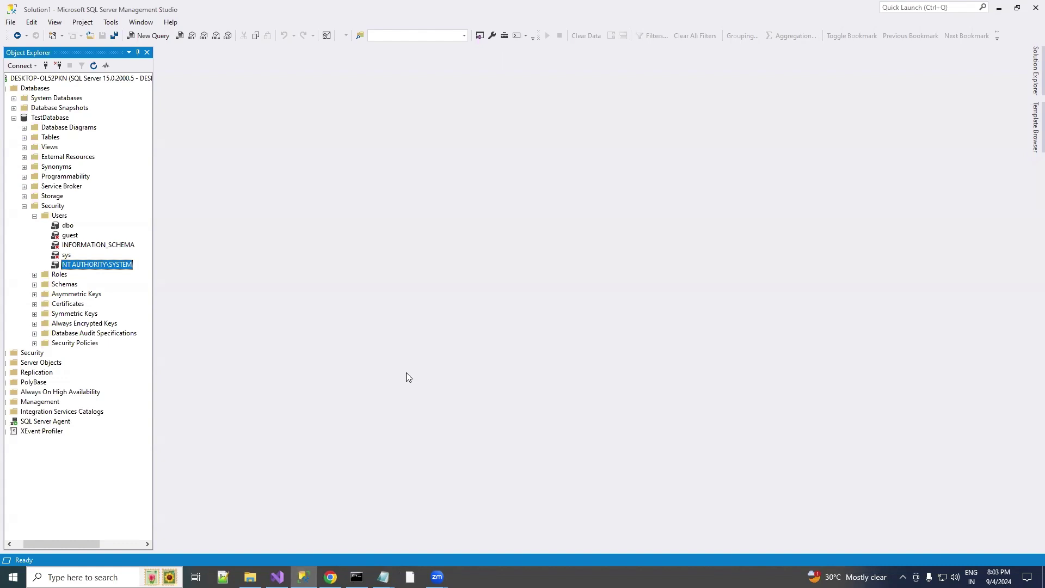
mouse_move(356, 577)
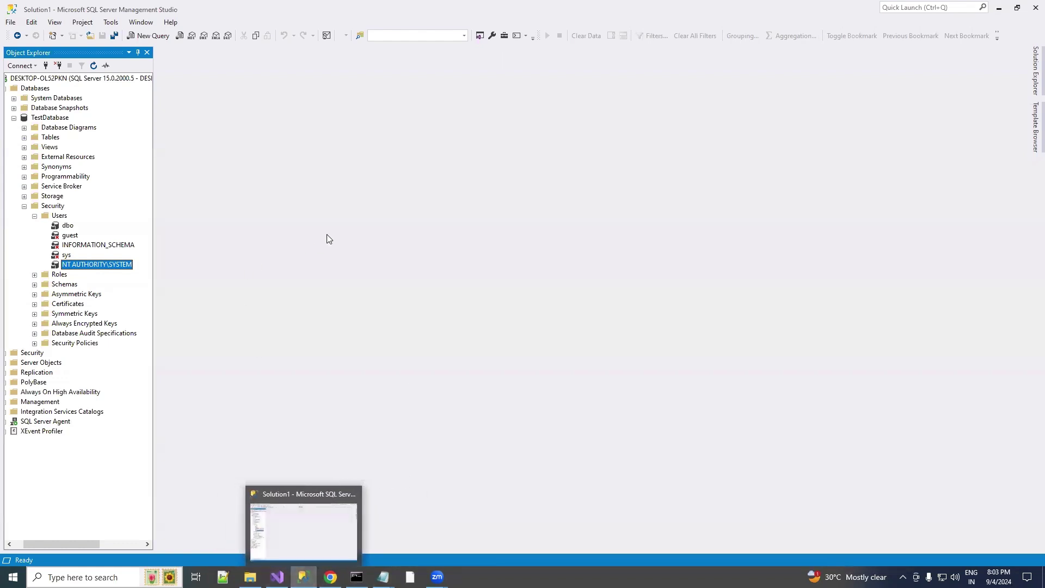
- Switch to the earlier Notepad log and highlight the first "Login failed for user 'NT AUTHORITY\SYSTEM'" line to review the original error
left_click(383, 577)
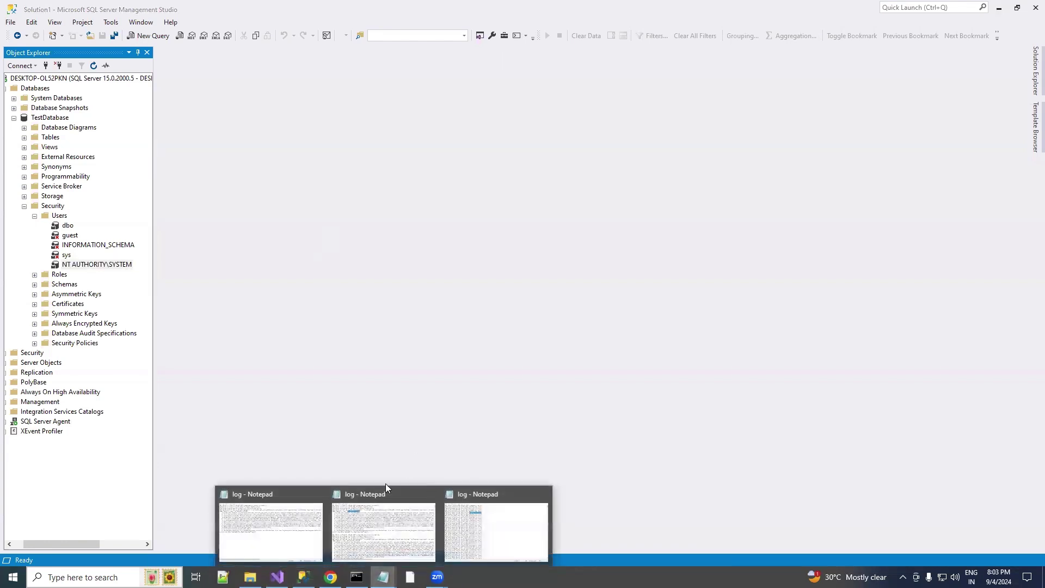
left_click(392, 531)
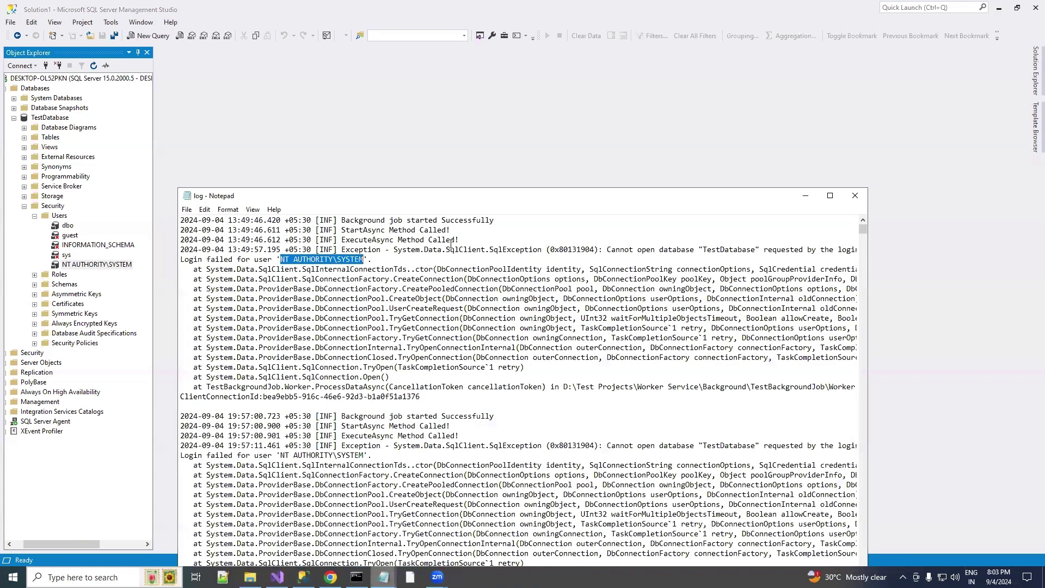
left_click(412, 258)
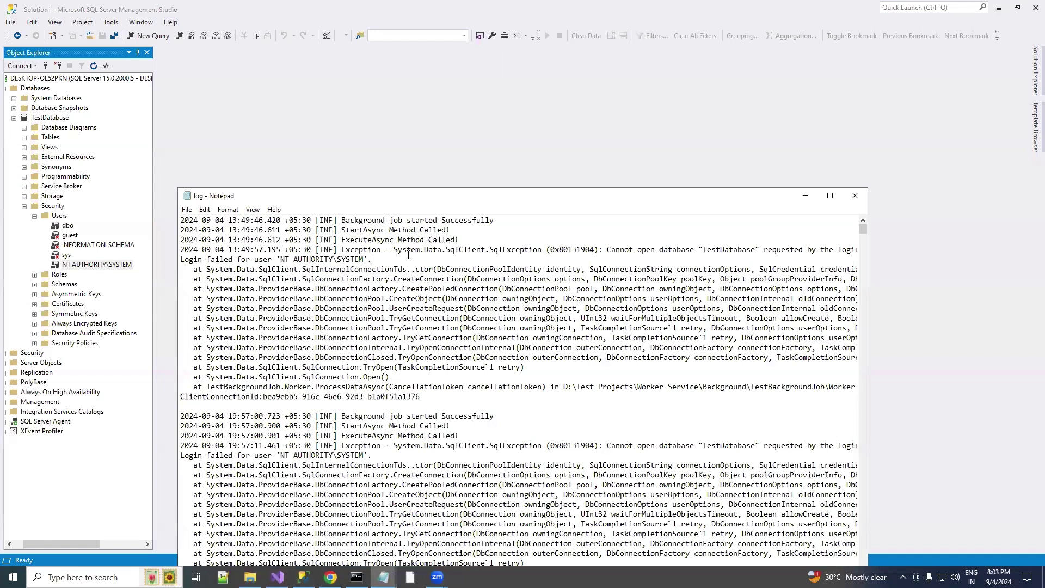
left_click_drag(367, 260, 181, 258)
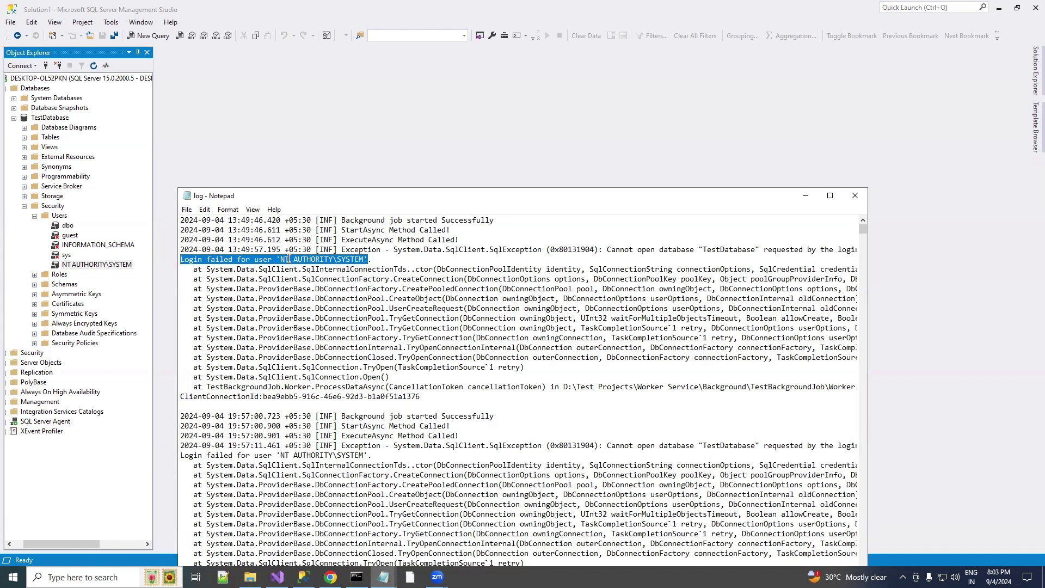
left_click(367, 269)
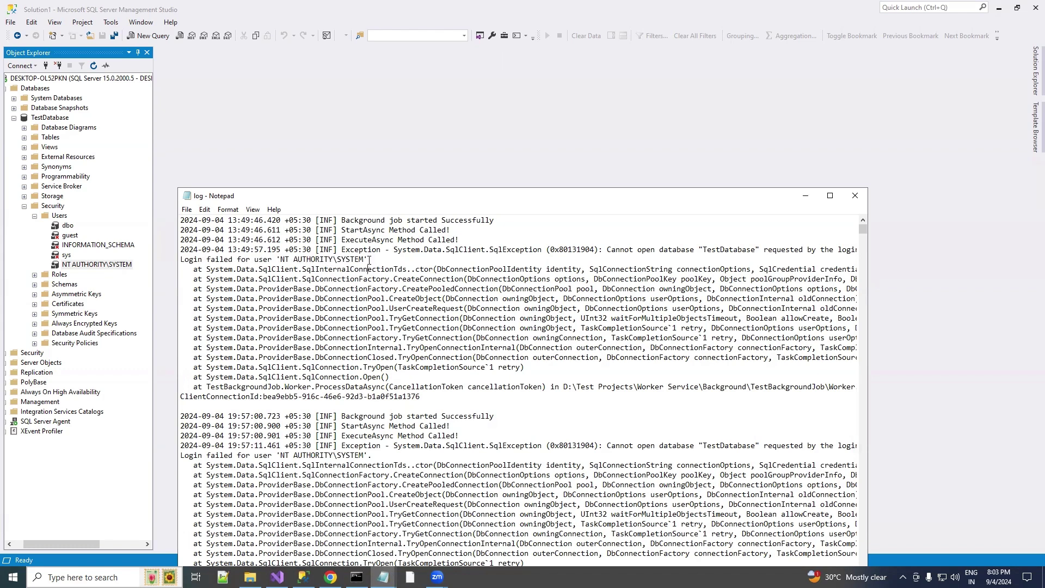